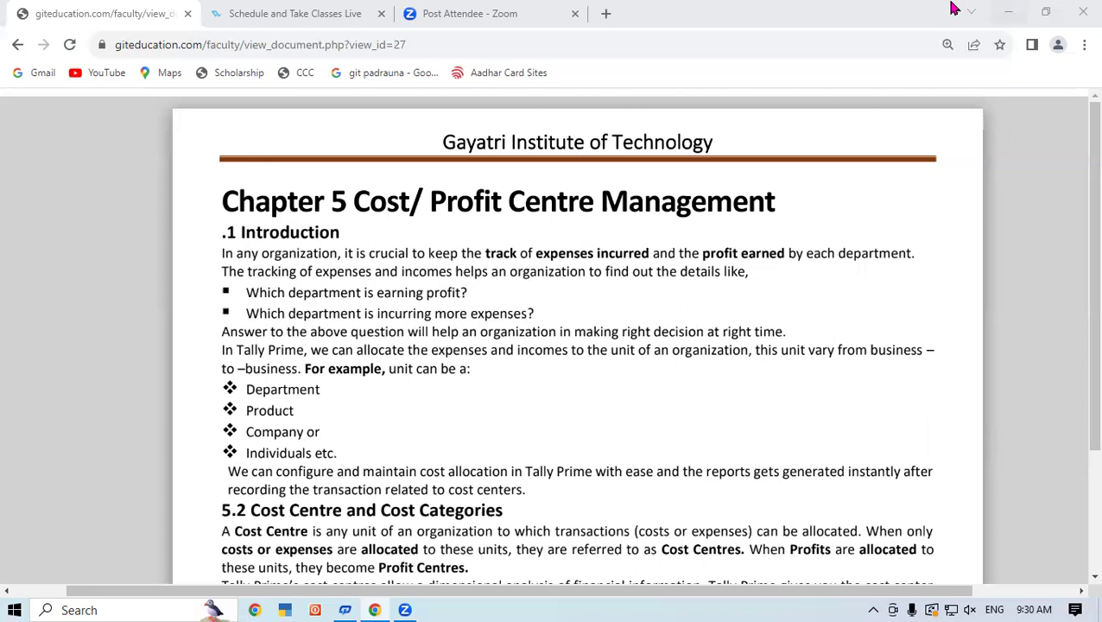
# Step: Sketch two freehand boxes joined by strokes over the chapter 5 heading and erase the annotations
pyautogui.moveTo(577, 232)
pyautogui.mouseDown()
pyautogui.moveTo(567, 196)
pyautogui.moveTo(618, 207)
pyautogui.mouseUp()
pyautogui.moveTo(646, 170); pyautogui.dragTo(660, 221)
pyautogui.moveTo(639, 161)
pyautogui.mouseDown()
pyautogui.moveTo(703, 128)
pyautogui.moveTo(646, 224)
pyautogui.mouseUp()
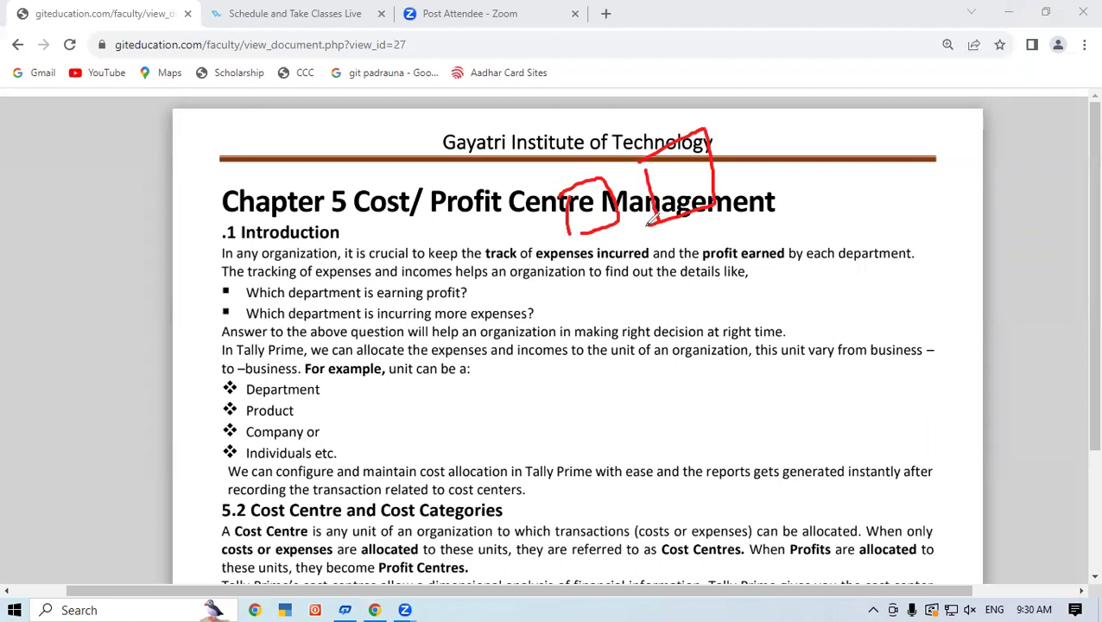
pyautogui.moveTo(577, 240)
pyautogui.mouseDown()
pyautogui.moveTo(590, 221)
pyautogui.moveTo(708, 185)
pyautogui.mouseUp()
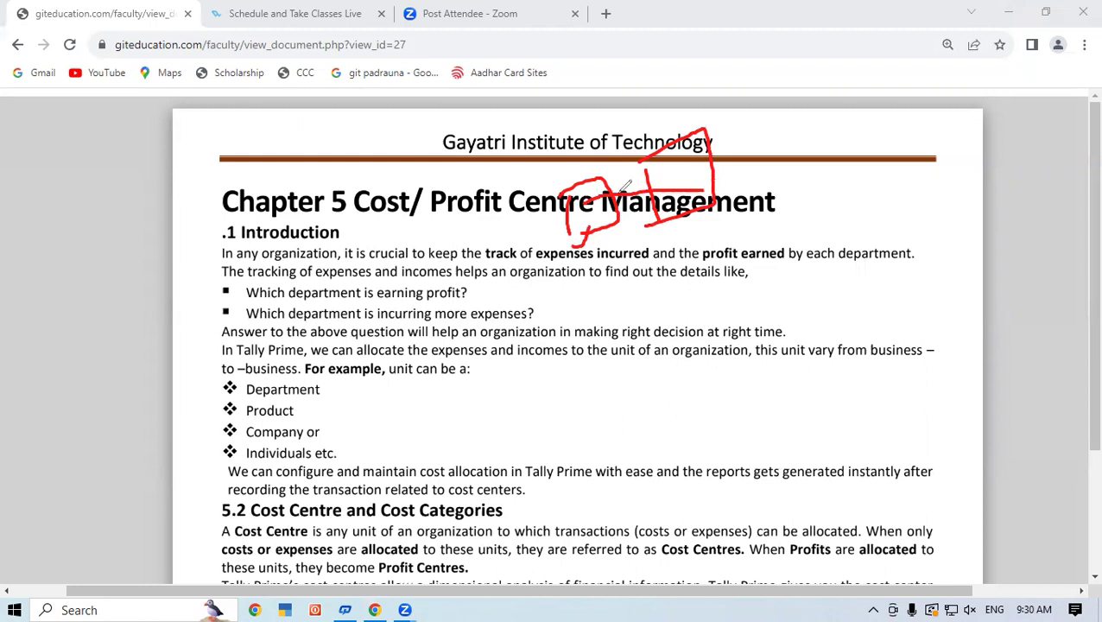
pyautogui.moveTo(617, 182); pyautogui.dragTo(686, 197)
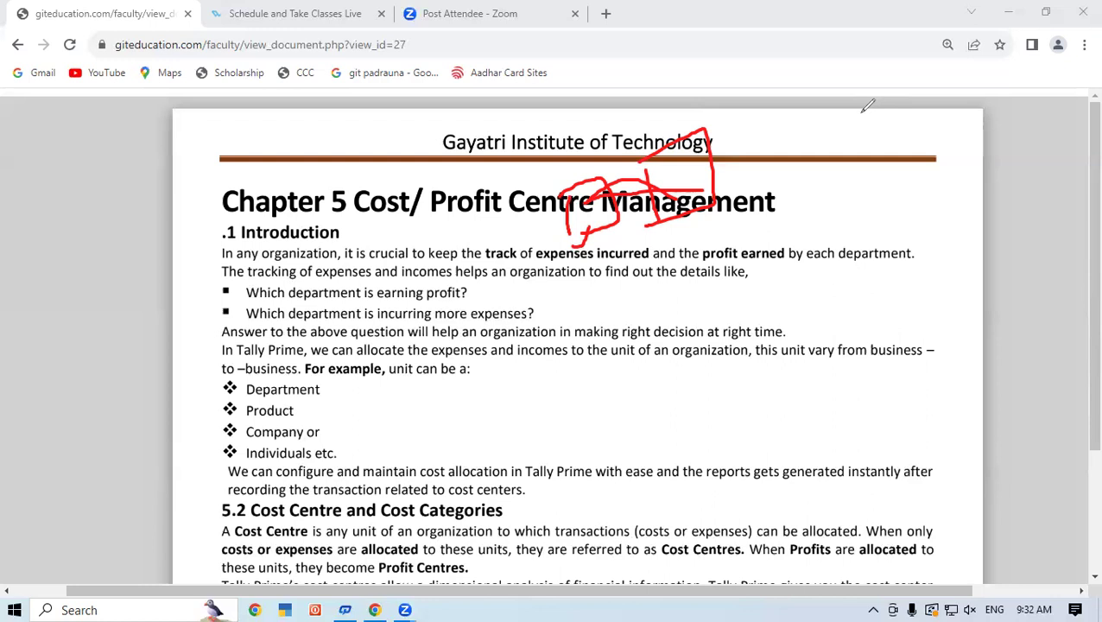
pyautogui.press('e')
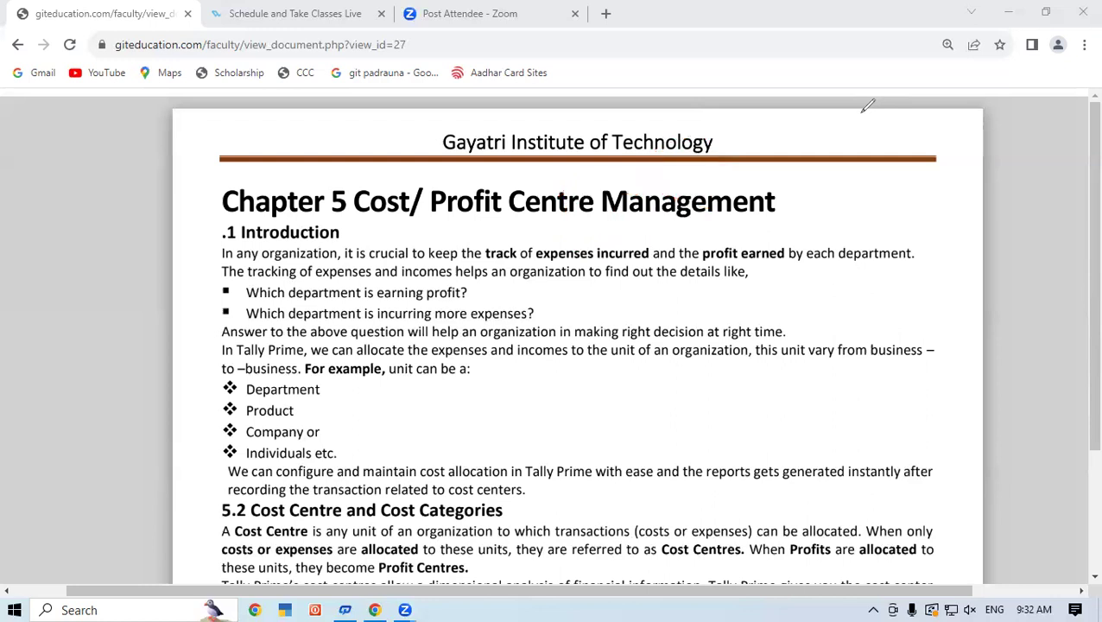
# Step: Read the Cost/Profit Centre Management chapter down to section 5.2.1 Activation of Cost Centre at a smaller page zoom
pyautogui.scroll(-1, 1079, 367)
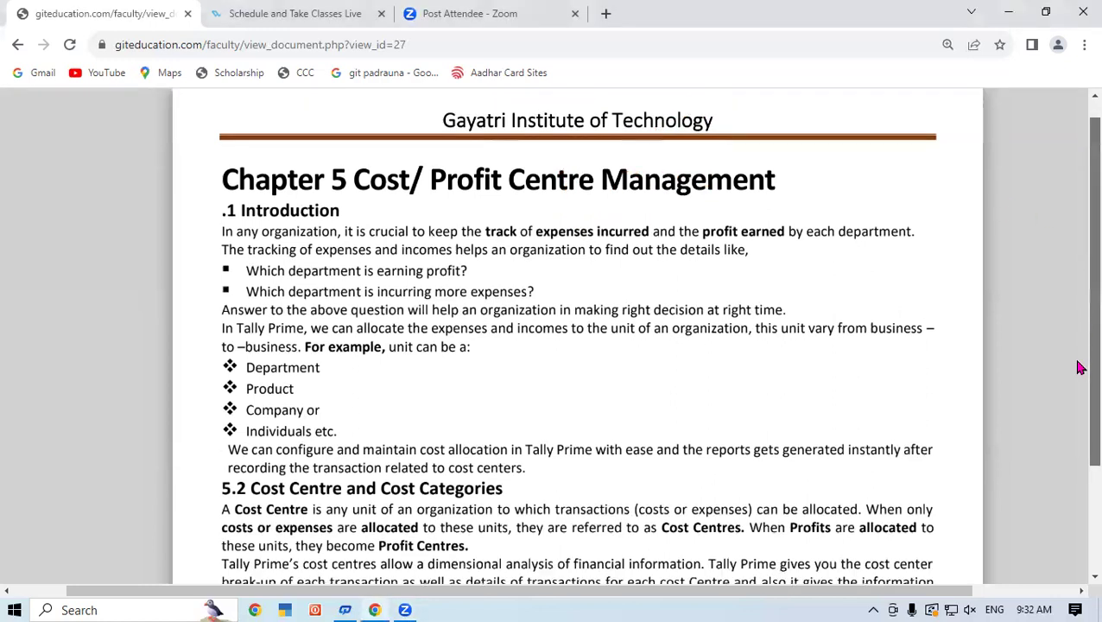
pyautogui.scroll(-3, 1079, 367)
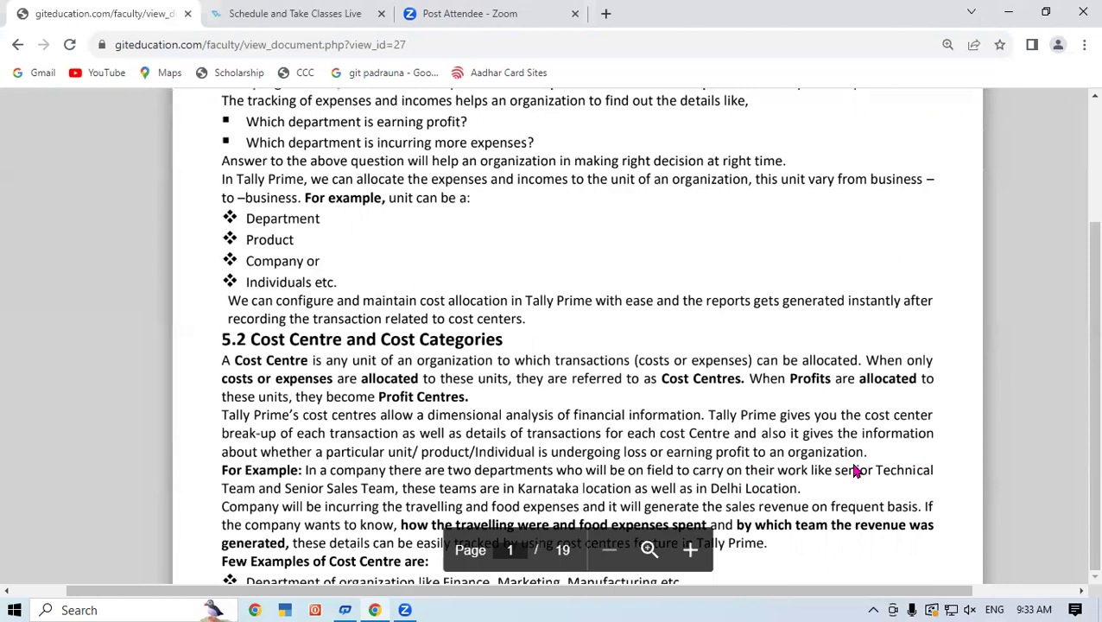
pyautogui.scroll(1, 987, 268)
pyautogui.scroll(-1, 993, 216)
pyautogui.click(1082, 45)
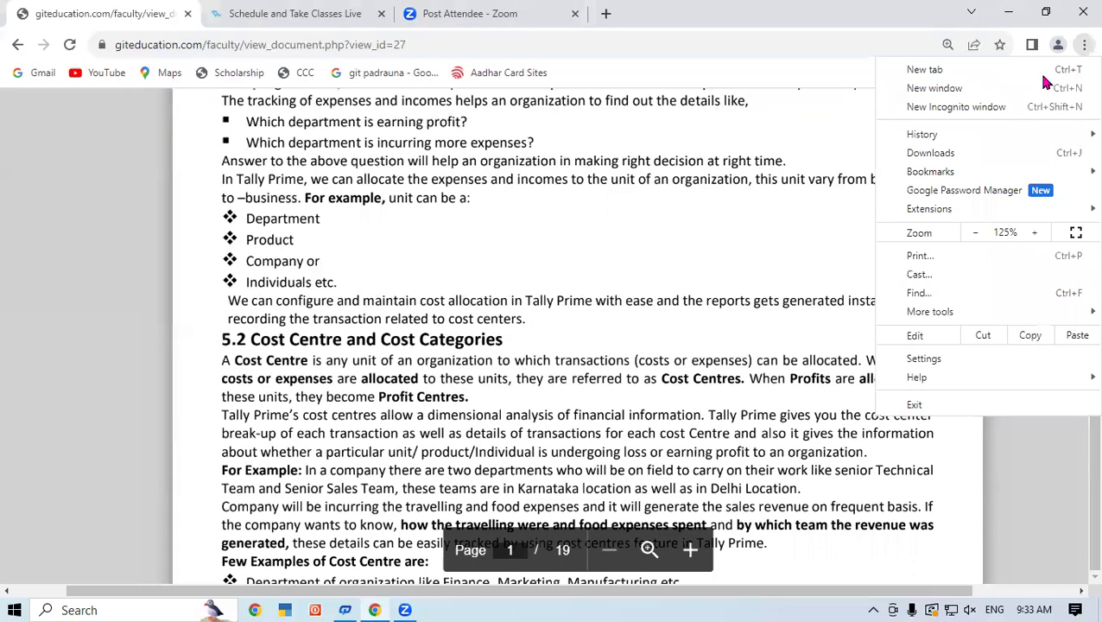
pyautogui.click(979, 233)
pyautogui.click(765, 273)
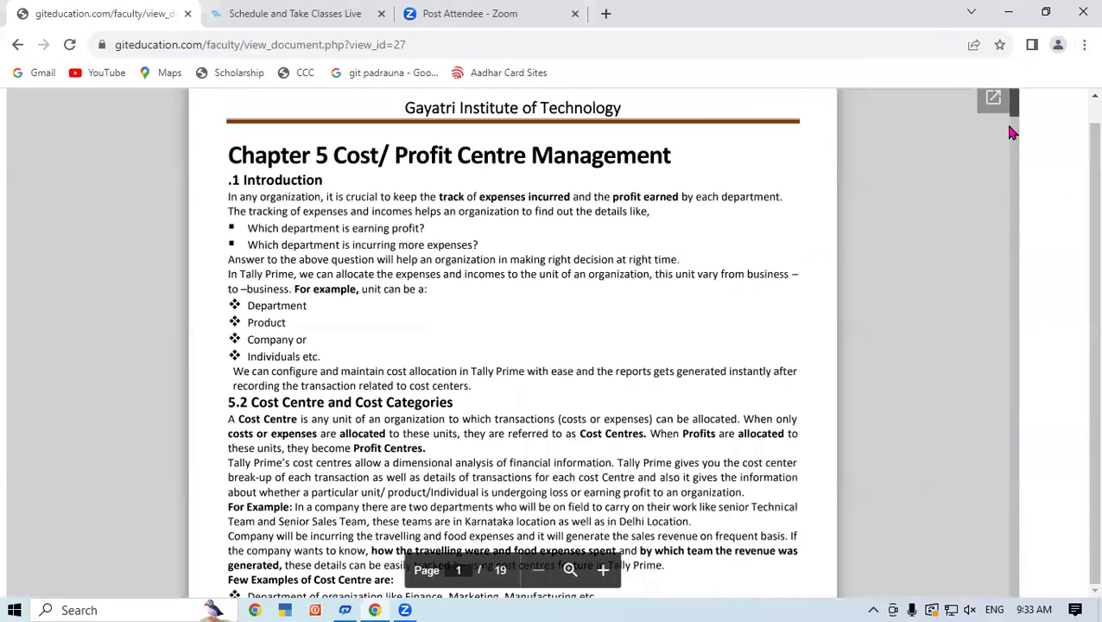
pyautogui.moveTo(1019, 112); pyautogui.dragTo(1019, 131)
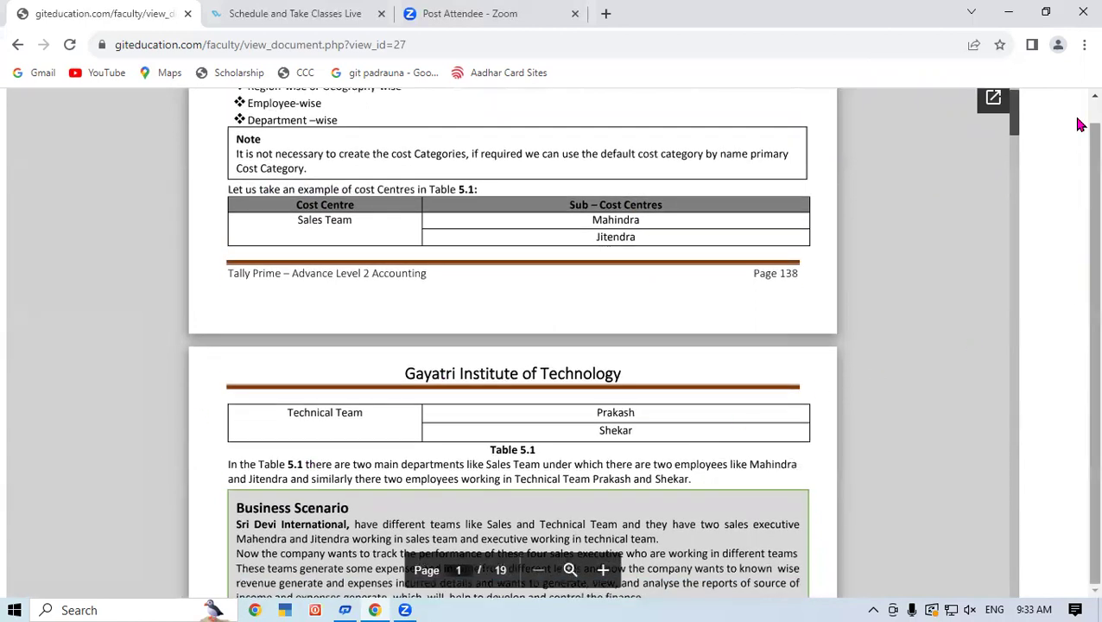
pyautogui.moveTo(1014, 122); pyautogui.dragTo(1014, 131)
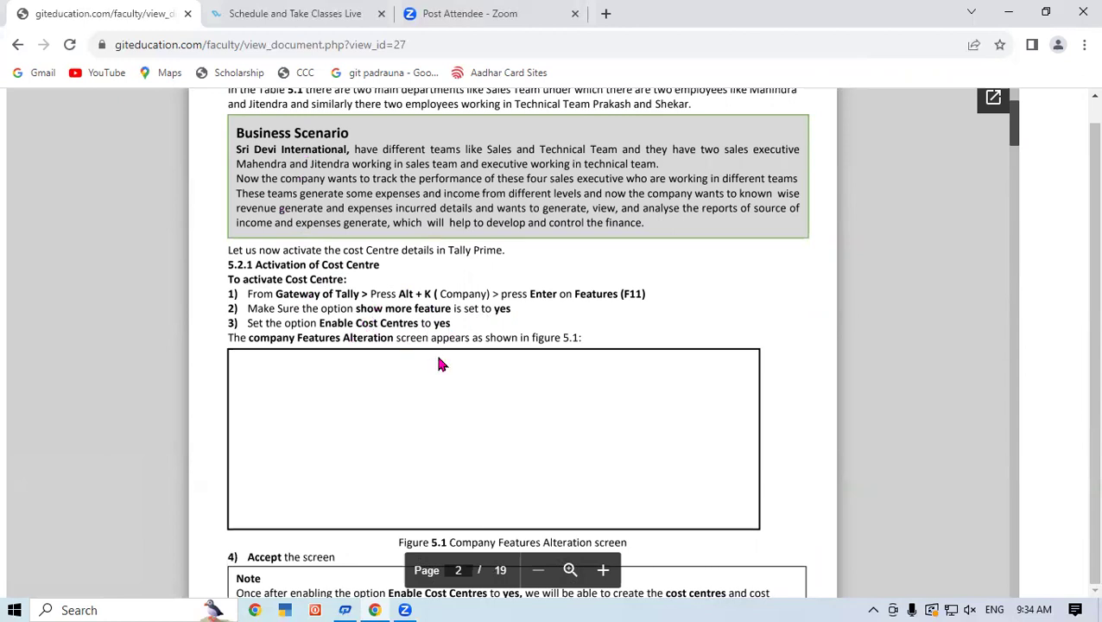
# Step: Launch TallyPrime and open the list of companies for selection
pyautogui.click(290, 604)
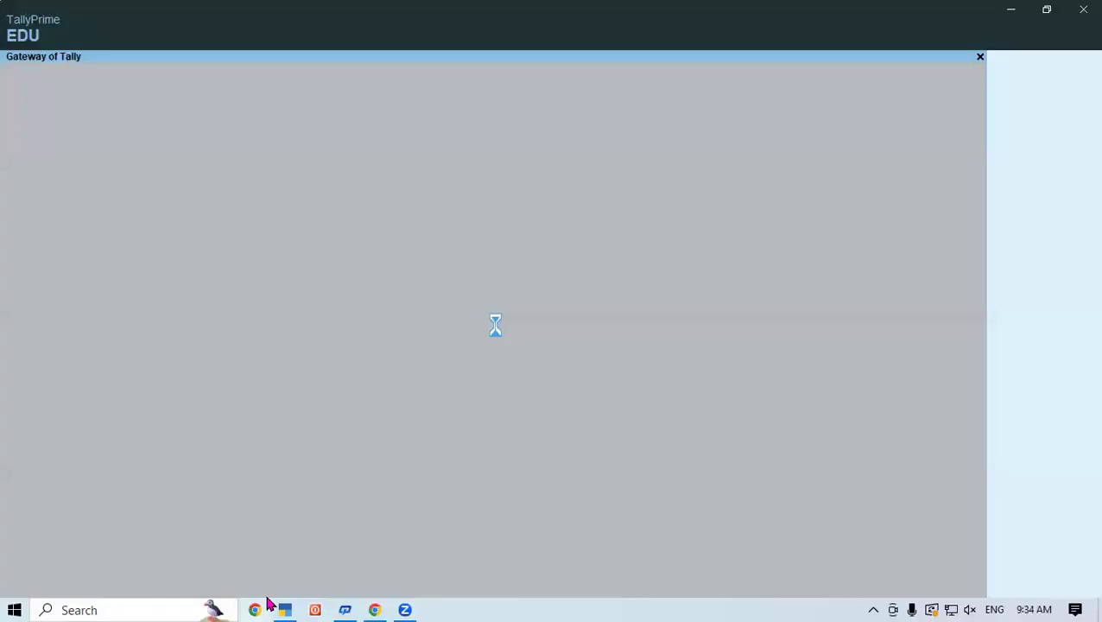
pyautogui.click(252, 359)
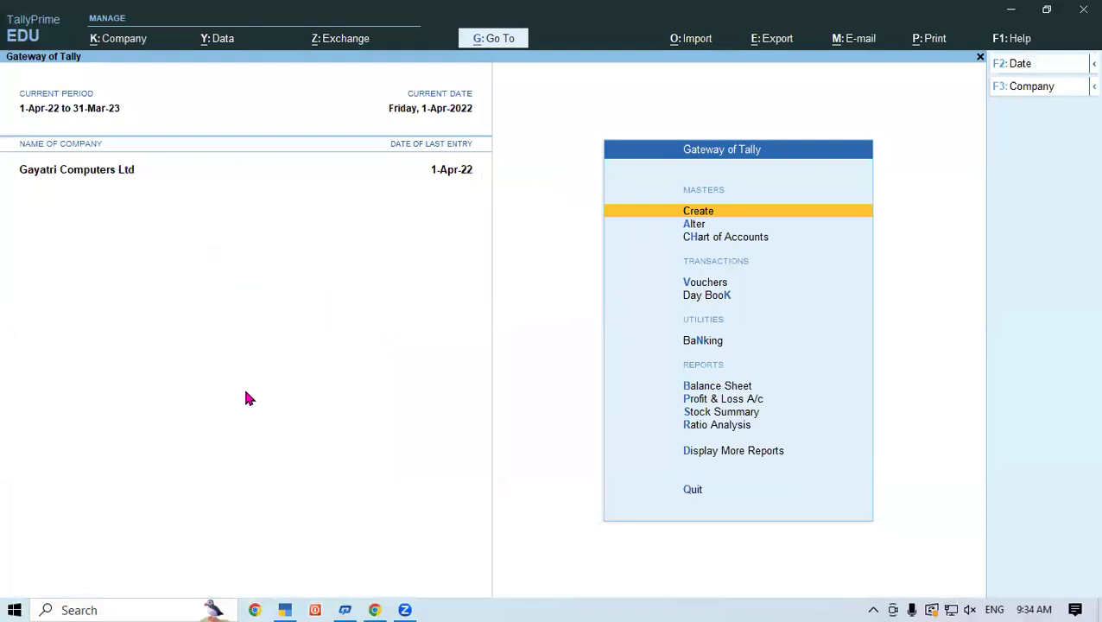
pyautogui.press('alt')
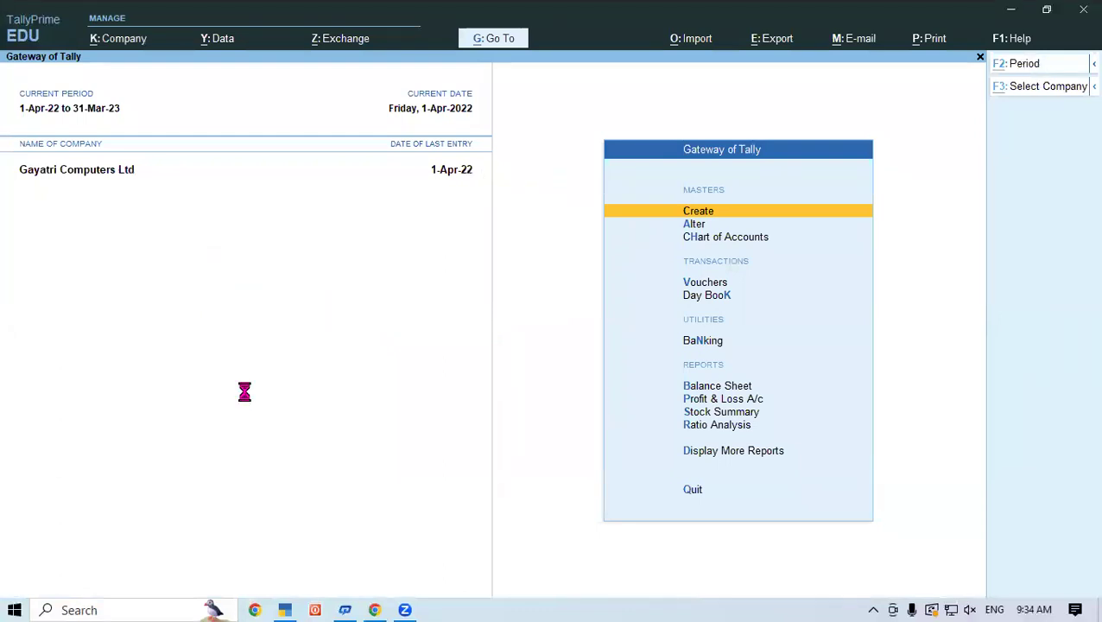
pyautogui.hotkey('alt', 'F3')
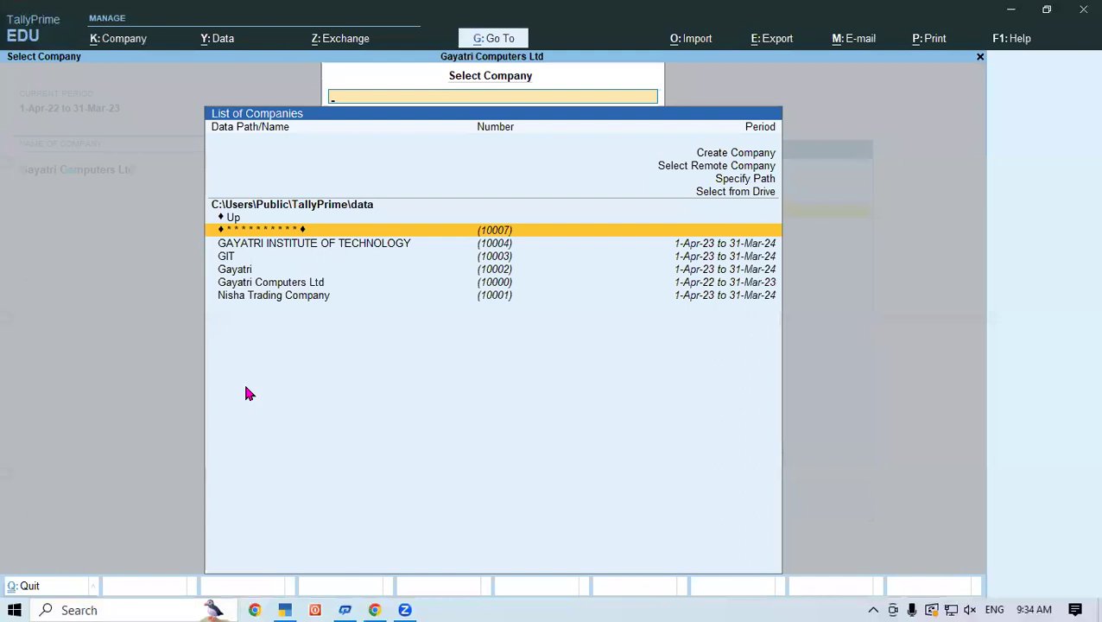
# Step: Change the company data location to drive D:\
pyautogui.press('Up')
pyautogui.press('Up')
pyautogui.press('Up')
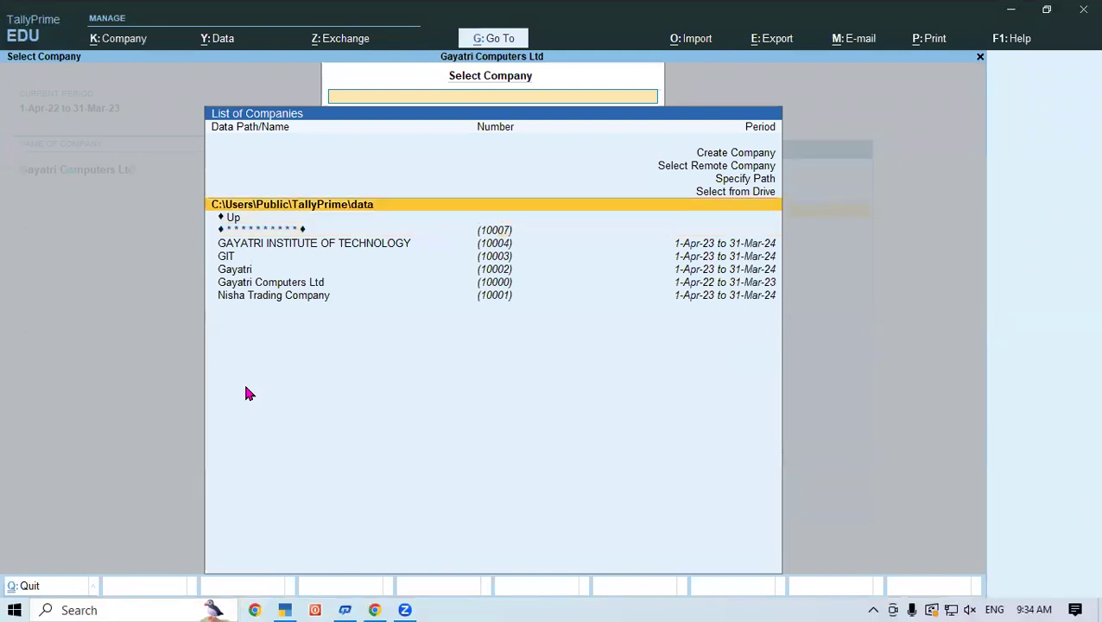
pyautogui.press('Return')
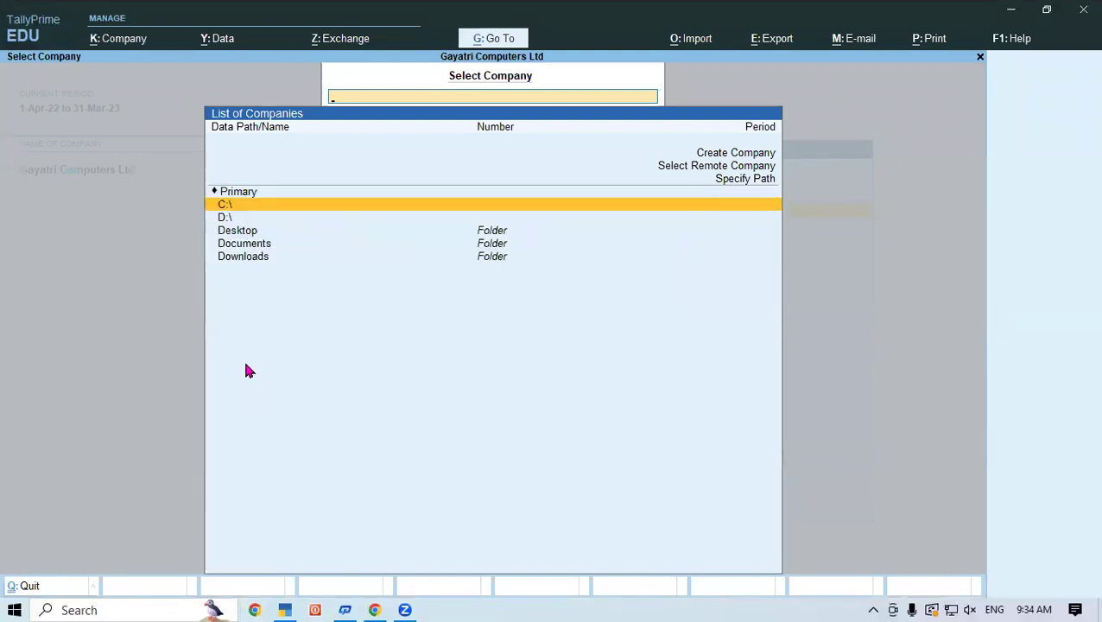
pyautogui.press('Down')
pyautogui.press('Return')
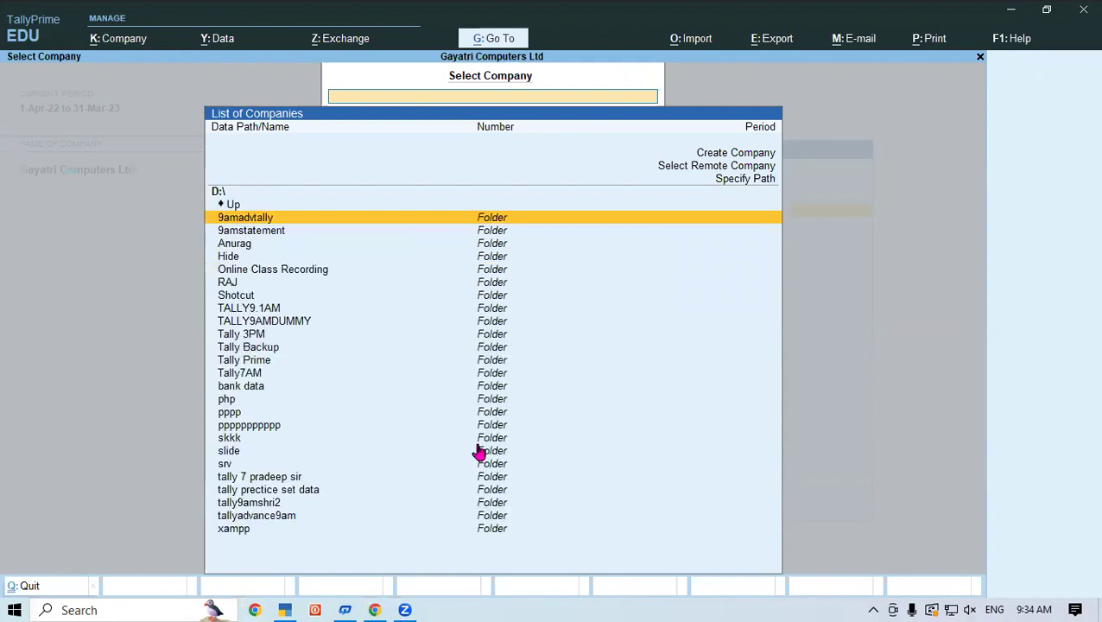
# Step: Load the company Shri Devi International from the tally9amshri2 folder
pyautogui.press('Down')
pyautogui.press('Down')
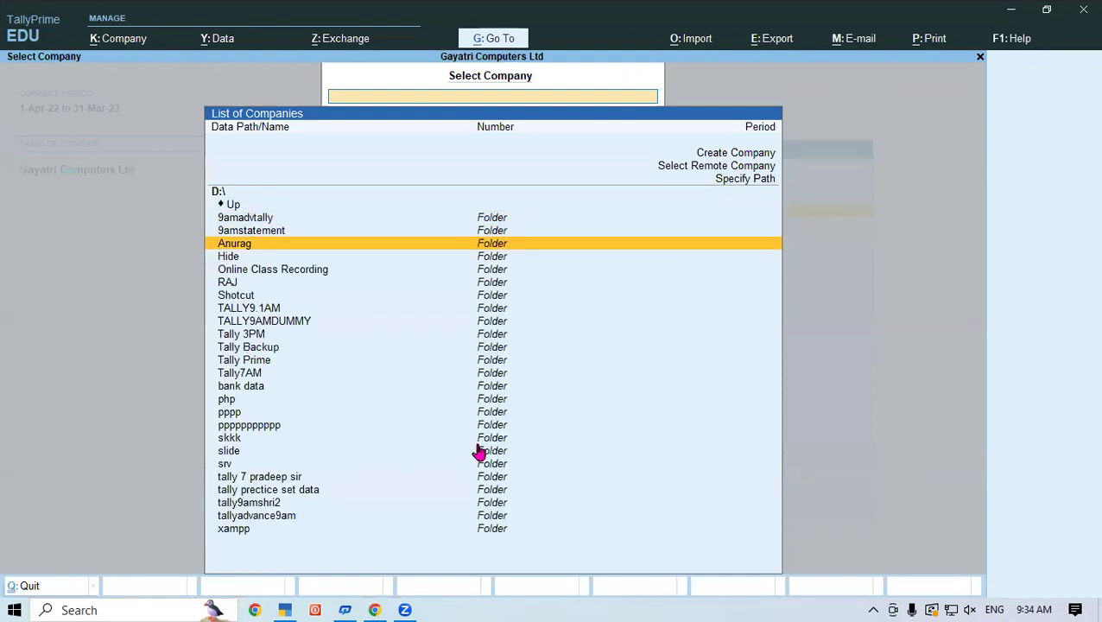
pyautogui.press('Down')
pyautogui.press('Down')
pyautogui.press('Down')
pyautogui.press('Down')
pyautogui.press('Down')
pyautogui.press('Down')
pyautogui.press('Down')
pyautogui.press('Down')
pyautogui.press('Down')
pyautogui.press('Down')
pyautogui.press('Down')
pyautogui.press('Down')
pyautogui.press('Down')
pyautogui.press('Down')
pyautogui.press('Down')
pyautogui.press('Down')
pyautogui.press('Down')
pyautogui.press('Down')
pyautogui.press('Down')
pyautogui.press('Down')
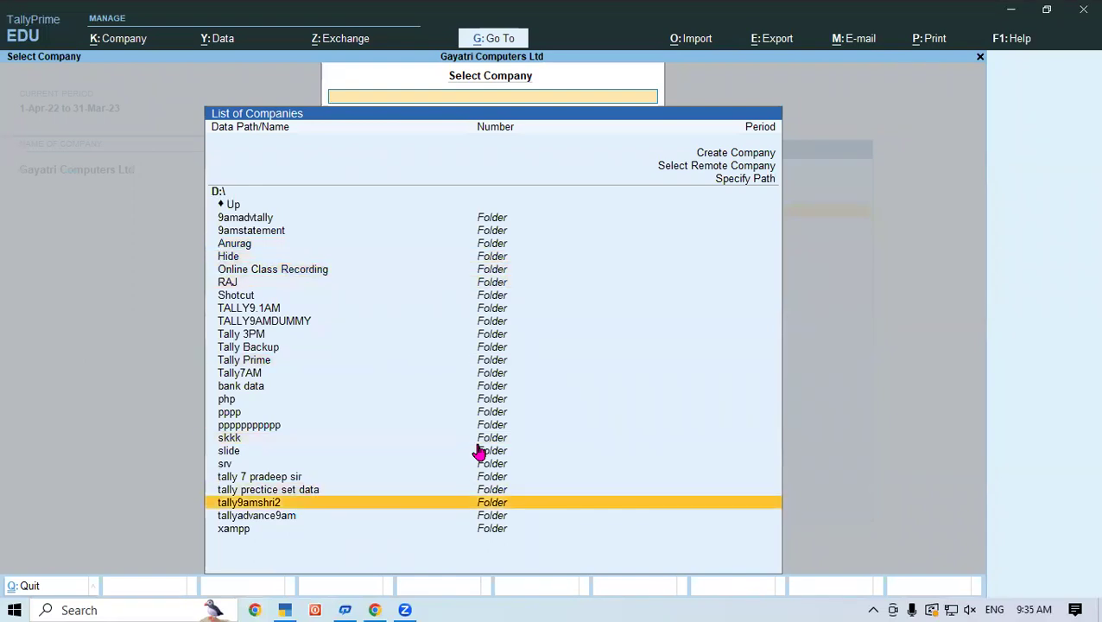
pyautogui.press('Return')
pyautogui.press('Return')
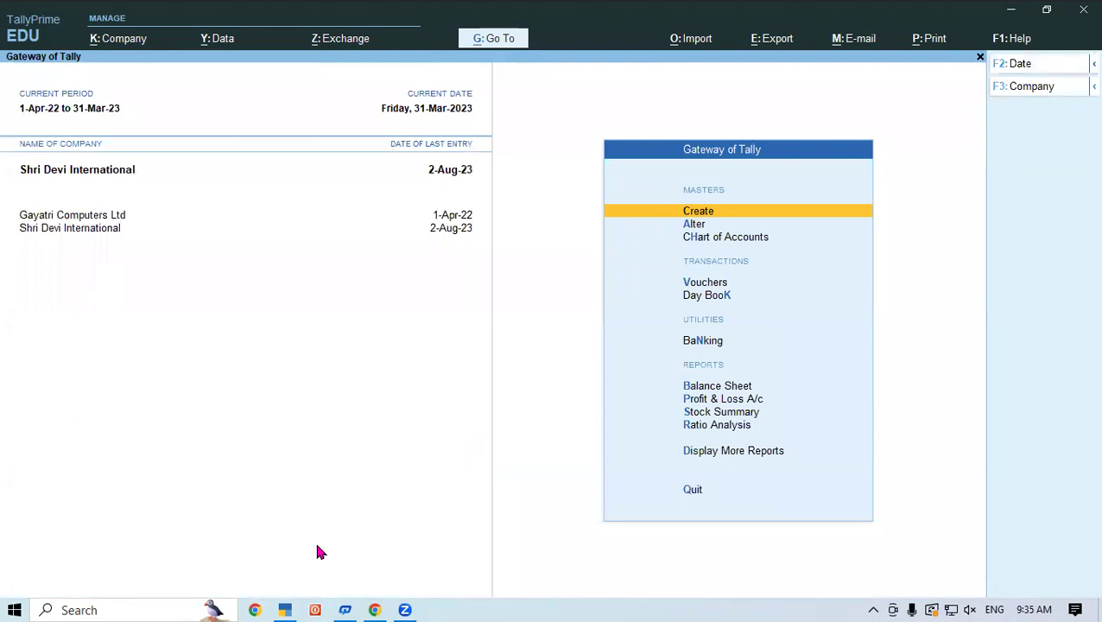
# Step: Check the cost centre activation instructions in the browser document and view the company features of Shri Devi International in TallyPrime
pyautogui.click(374, 609)
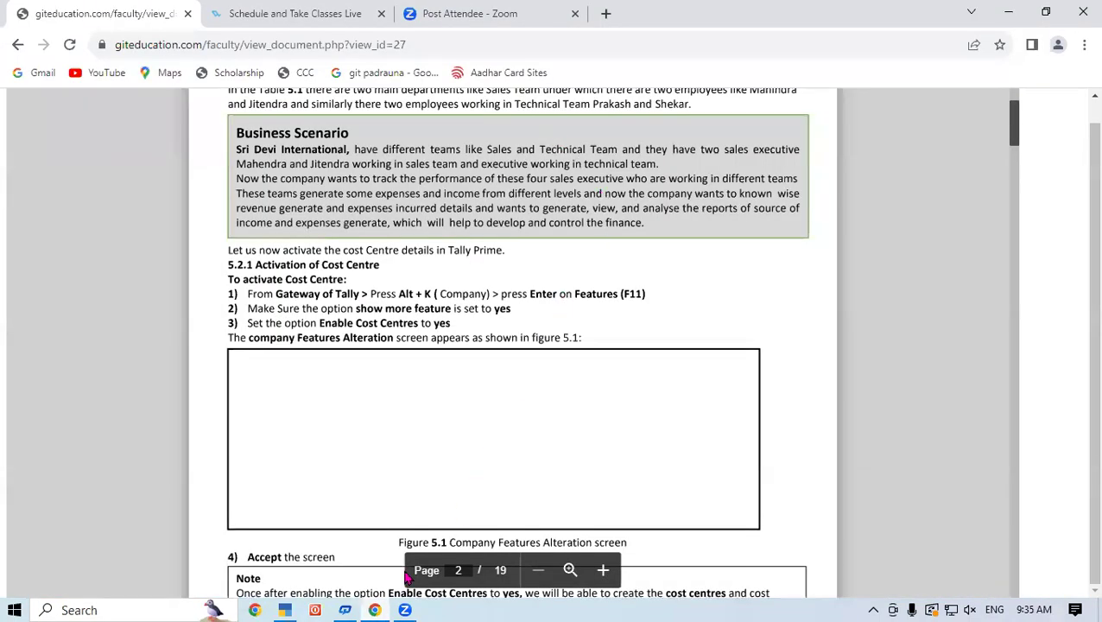
pyautogui.click(284, 609)
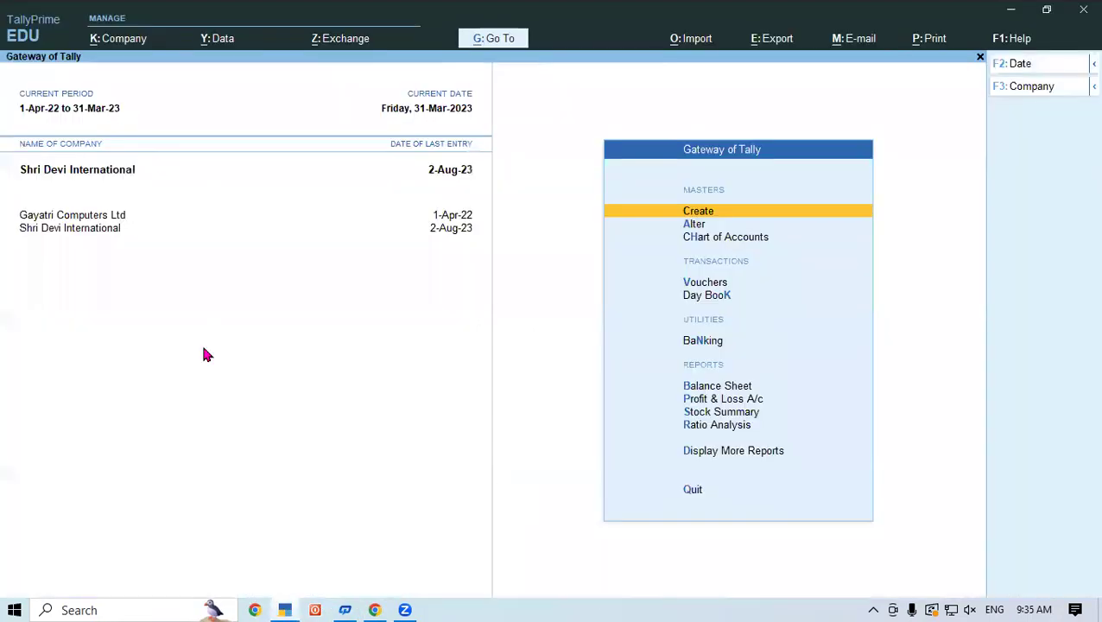
pyautogui.click(101, 40)
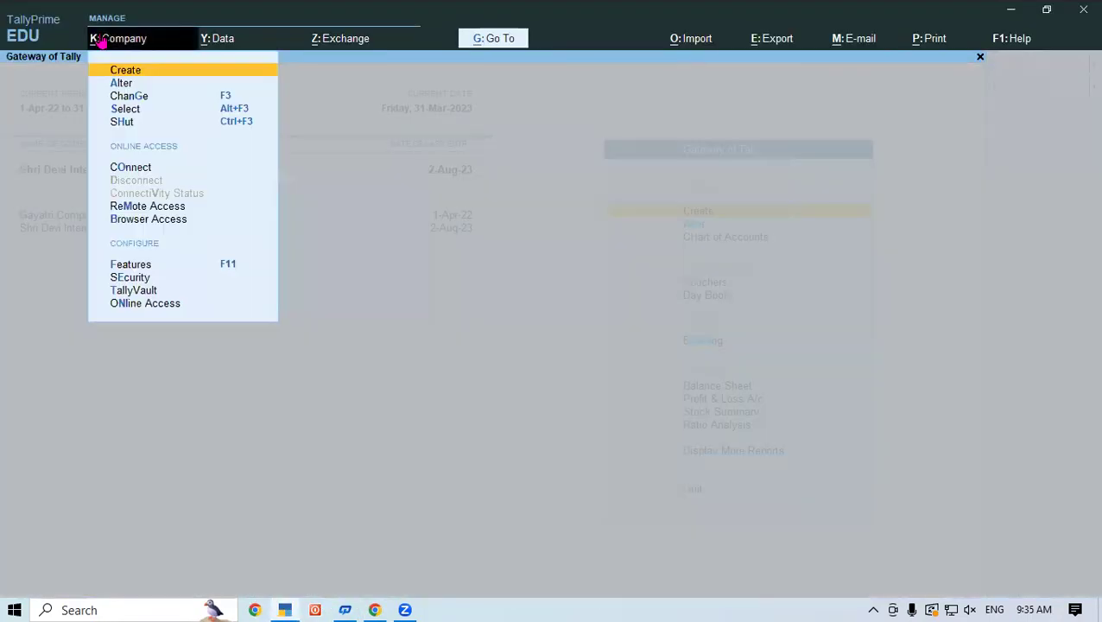
pyautogui.click(212, 263)
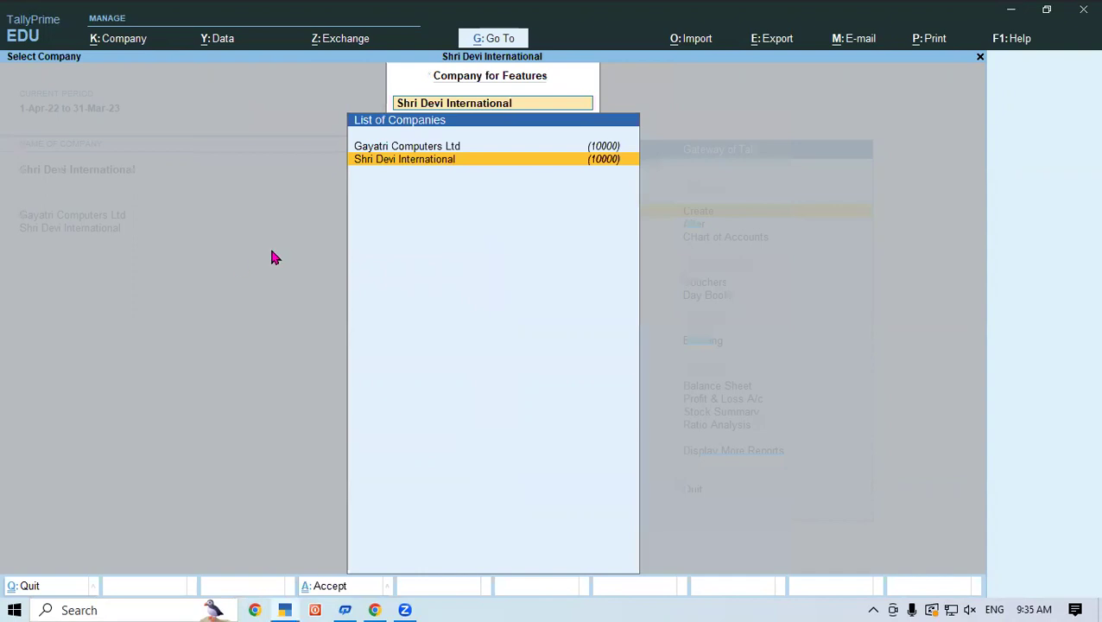
pyautogui.click(464, 160)
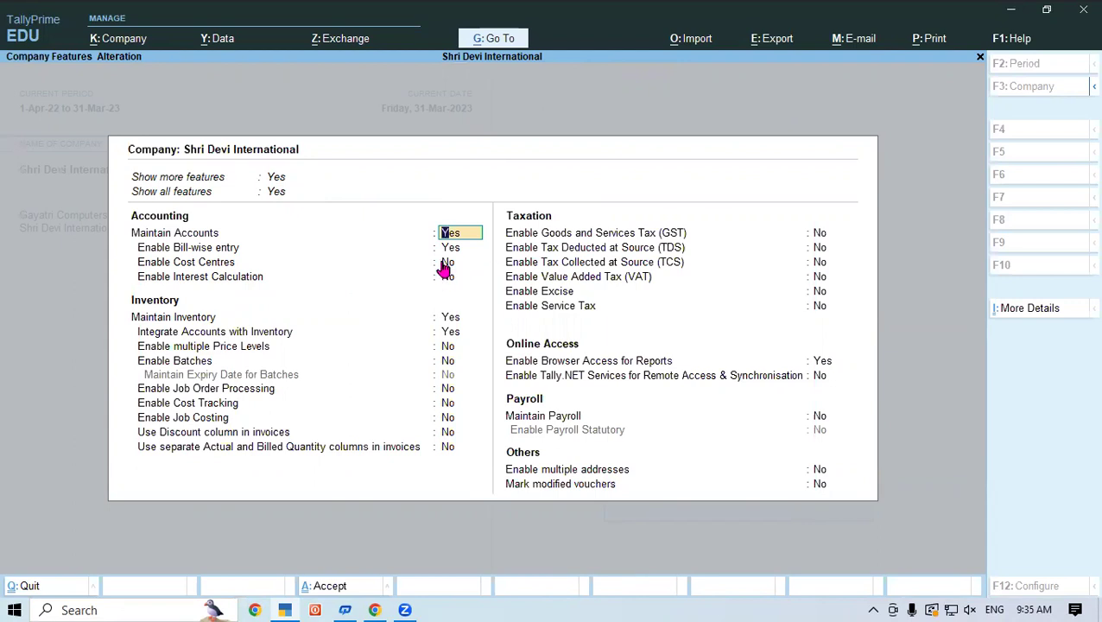
pyautogui.press('Escape')
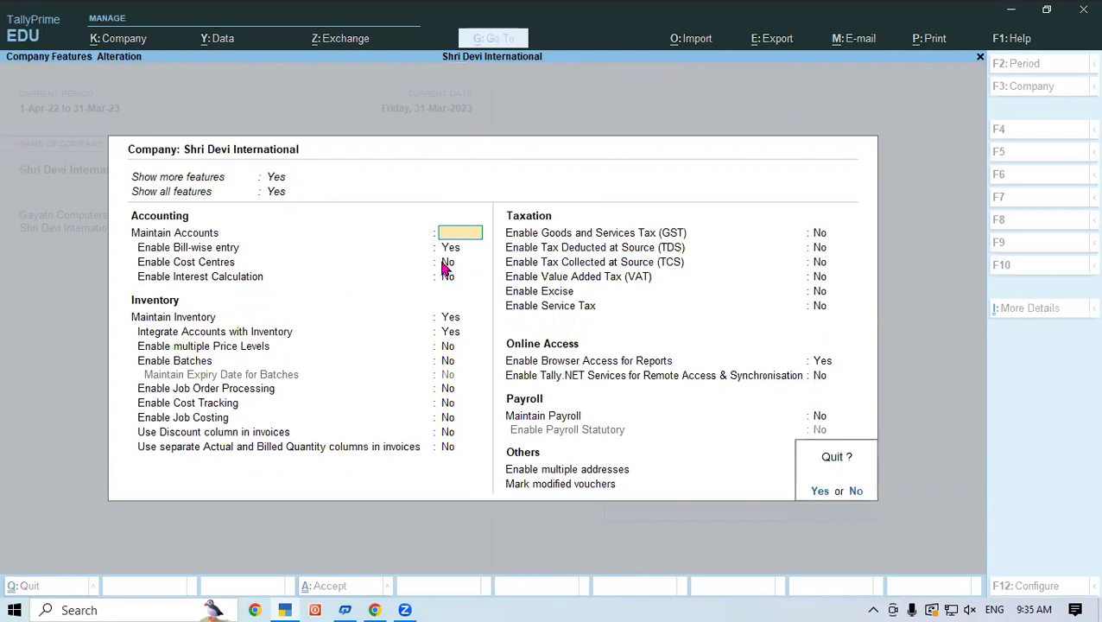
pyautogui.press('y')
pyautogui.press('Escape')
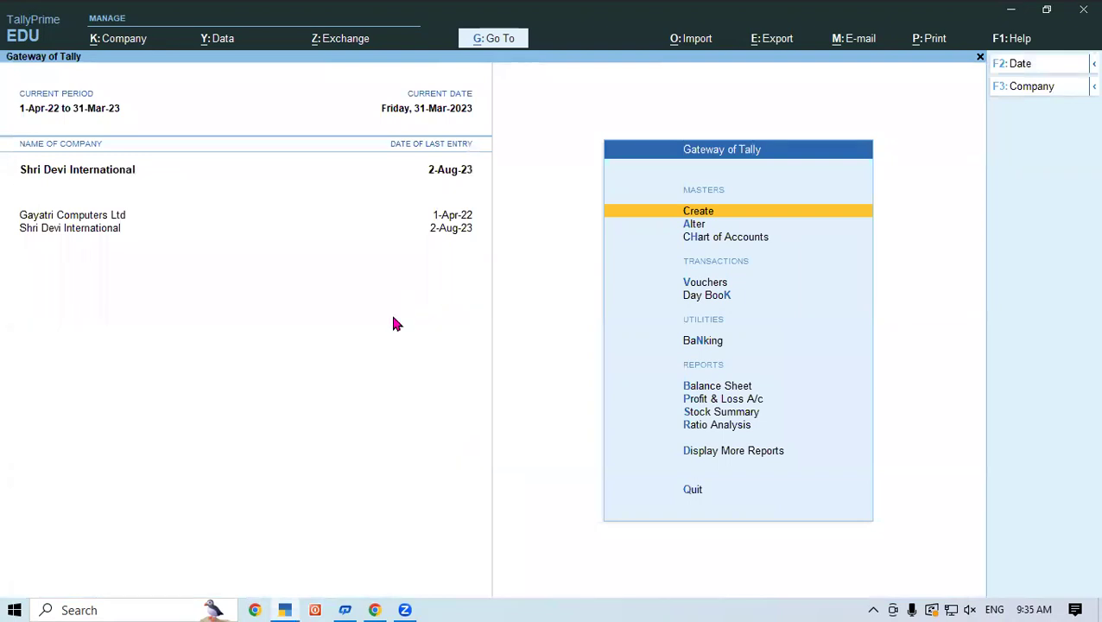
# Step: Try to set Enable Cost Centres to Yes in the company features of Shri Devi International
pyautogui.press('F11')
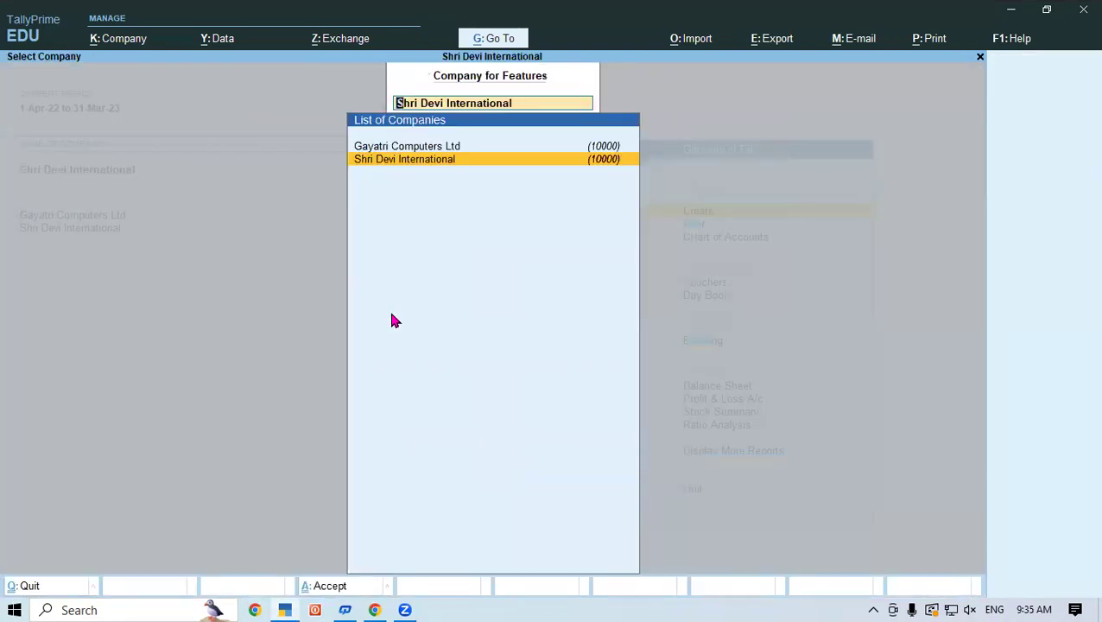
pyautogui.press('Return')
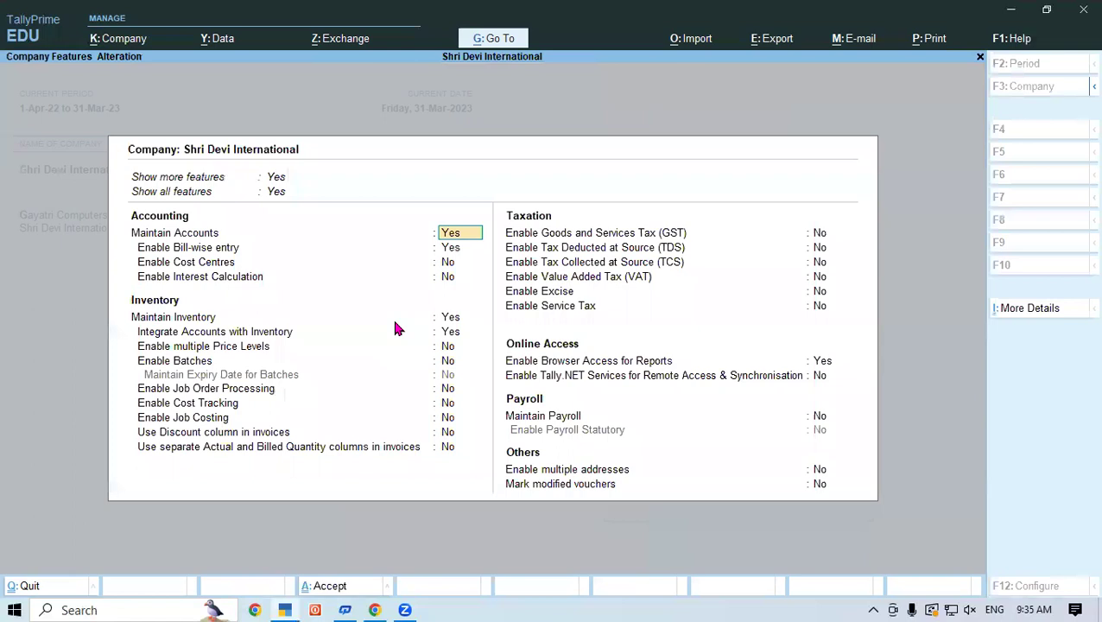
pyautogui.click(446, 263)
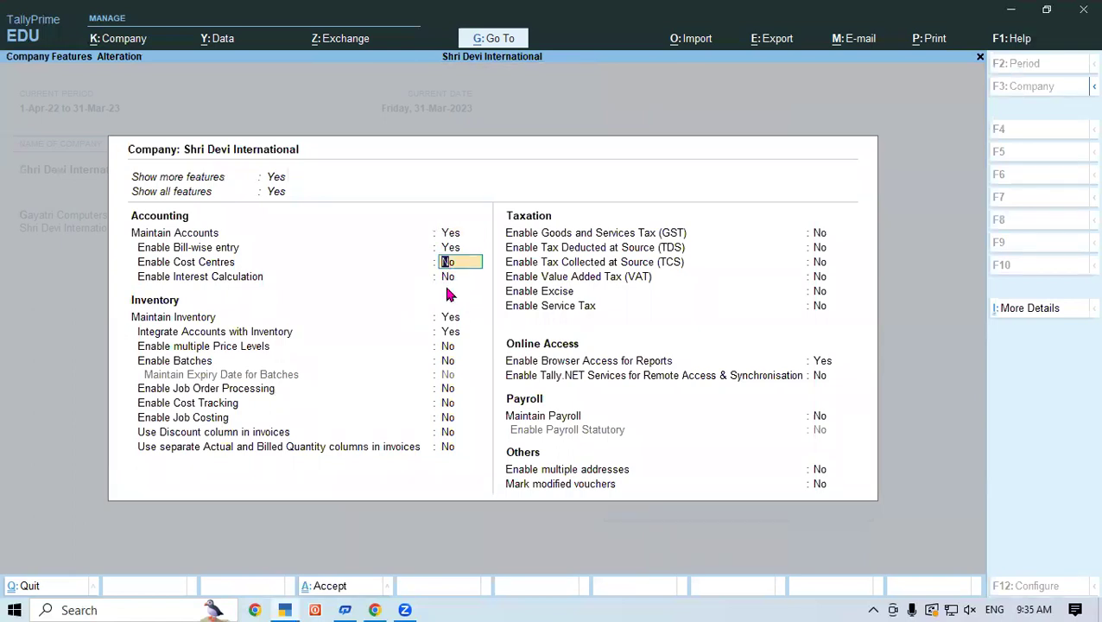
pyautogui.write('y')
pyautogui.hotkey('ctrl', 'a')
pyautogui.press('Escape')
pyautogui.press('Escape')
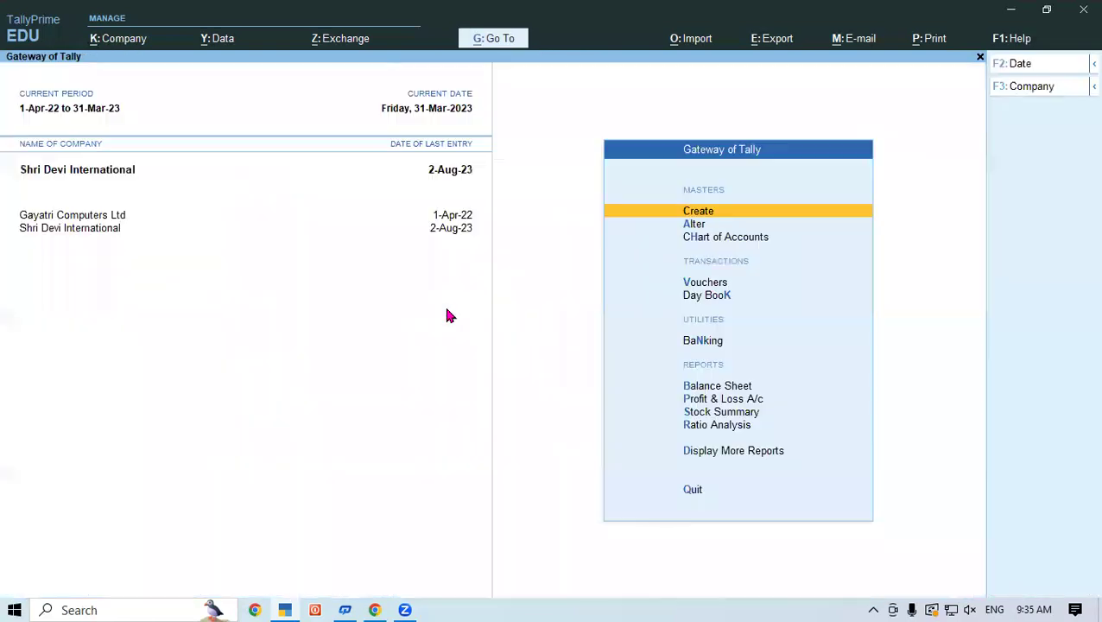
# Step: Set Enable Cost Centres to Yes in the company features of Shri Devi International and return to the Gateway of Tally
pyautogui.click(688, 219)
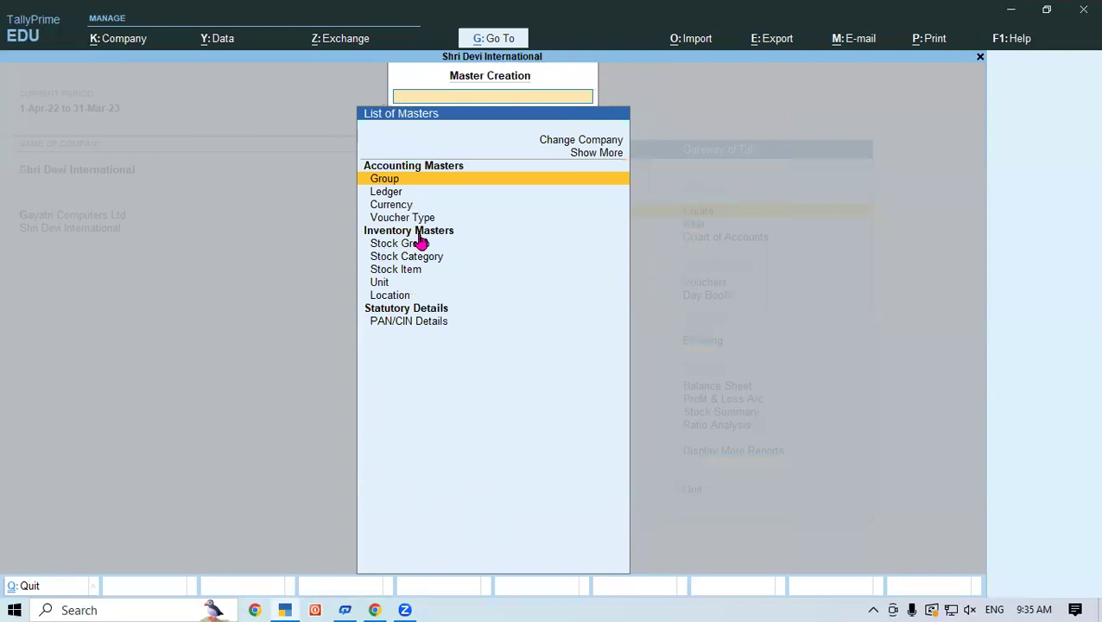
pyautogui.press('Escape')
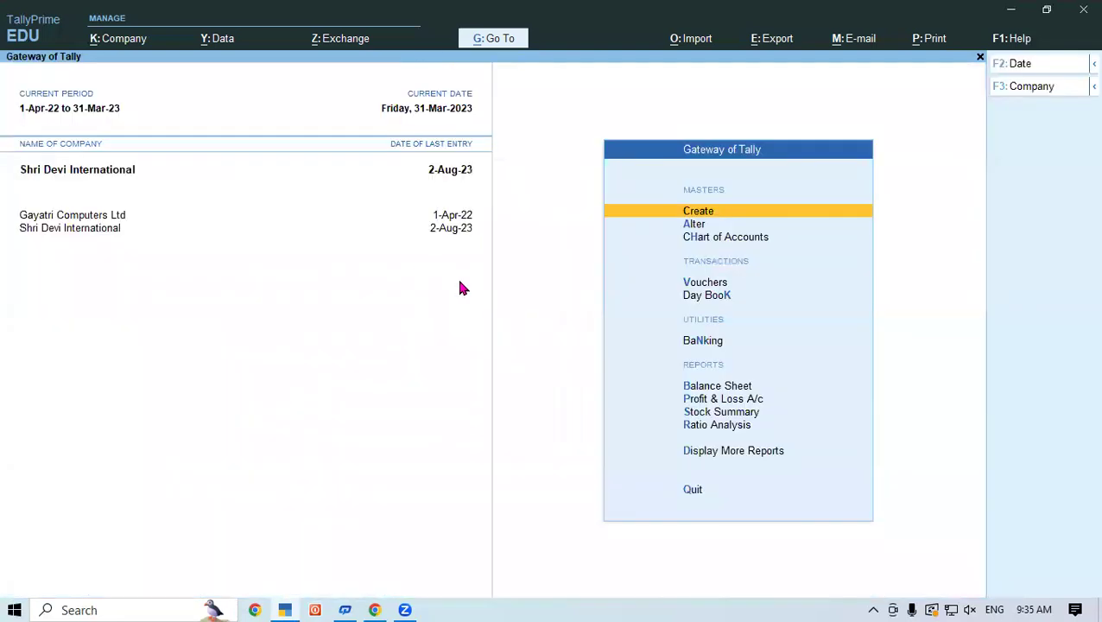
pyautogui.press('F11')
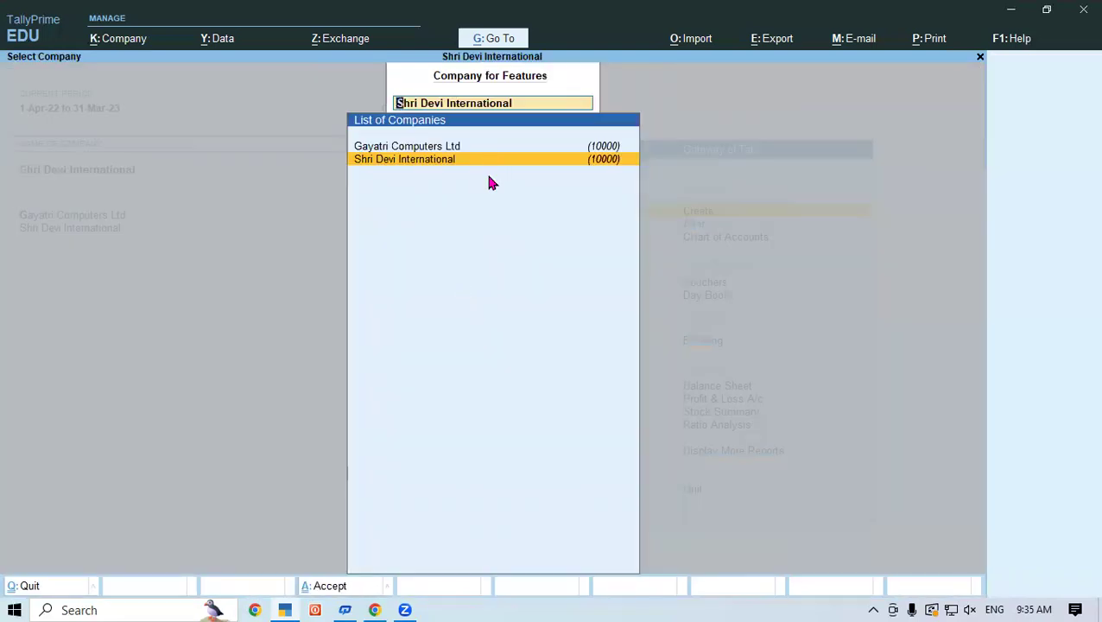
pyautogui.press('Return')
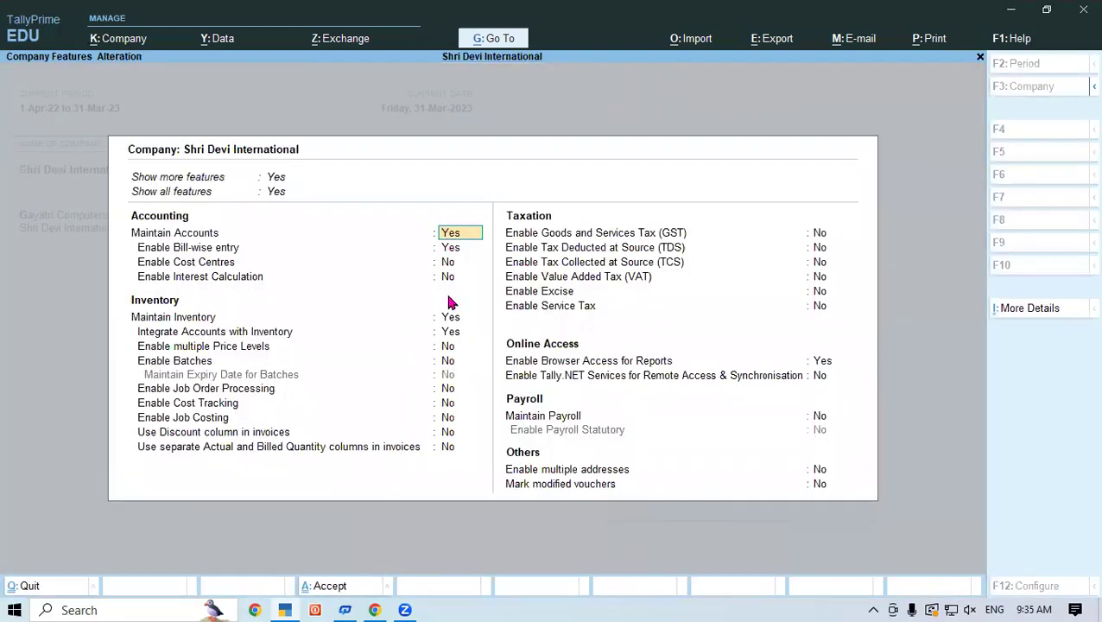
pyautogui.click(447, 263)
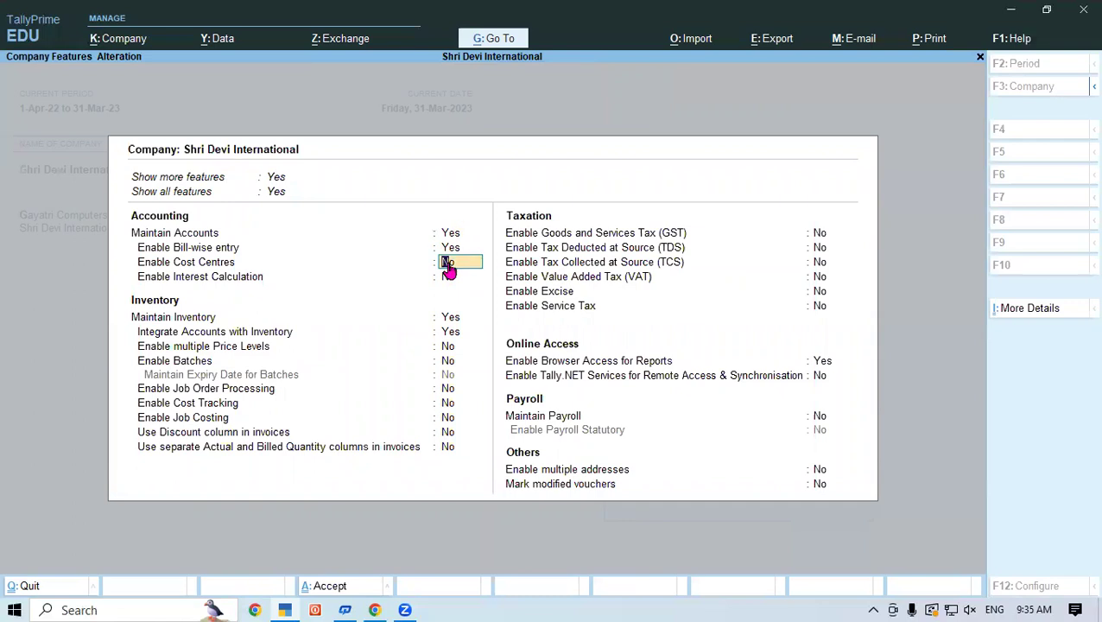
pyautogui.press('y')
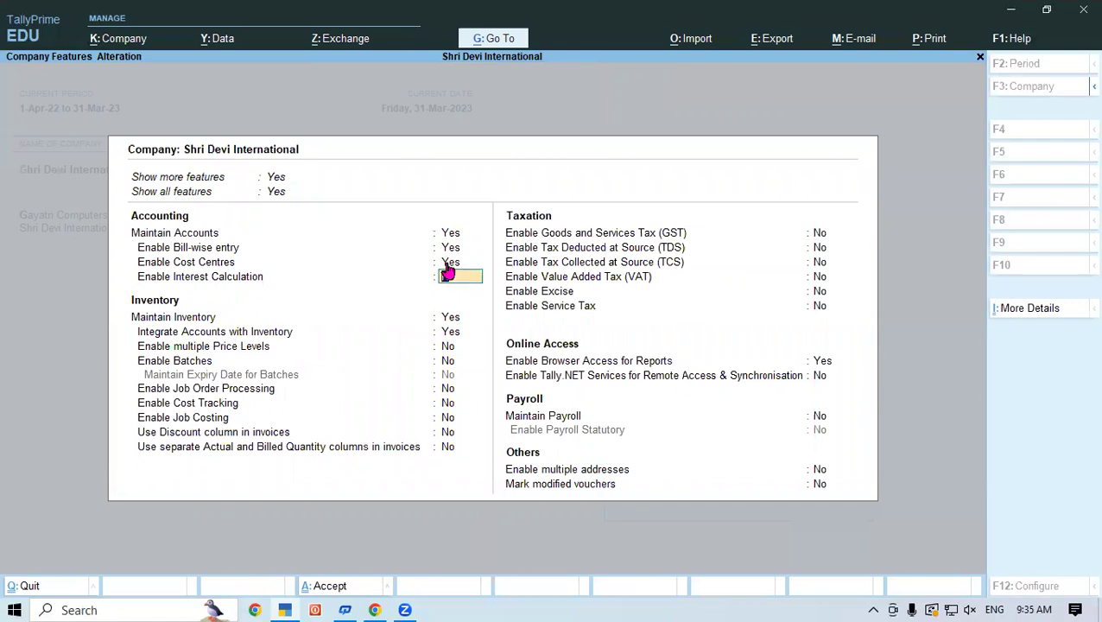
pyautogui.press('F3')
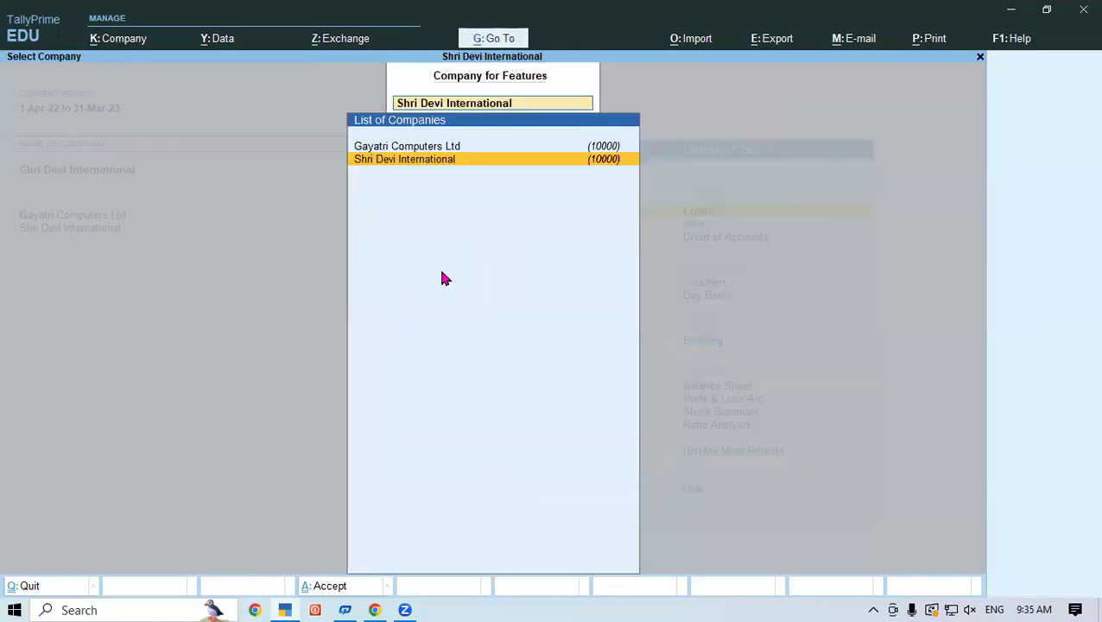
pyautogui.press('Escape')
pyautogui.press('Escape')
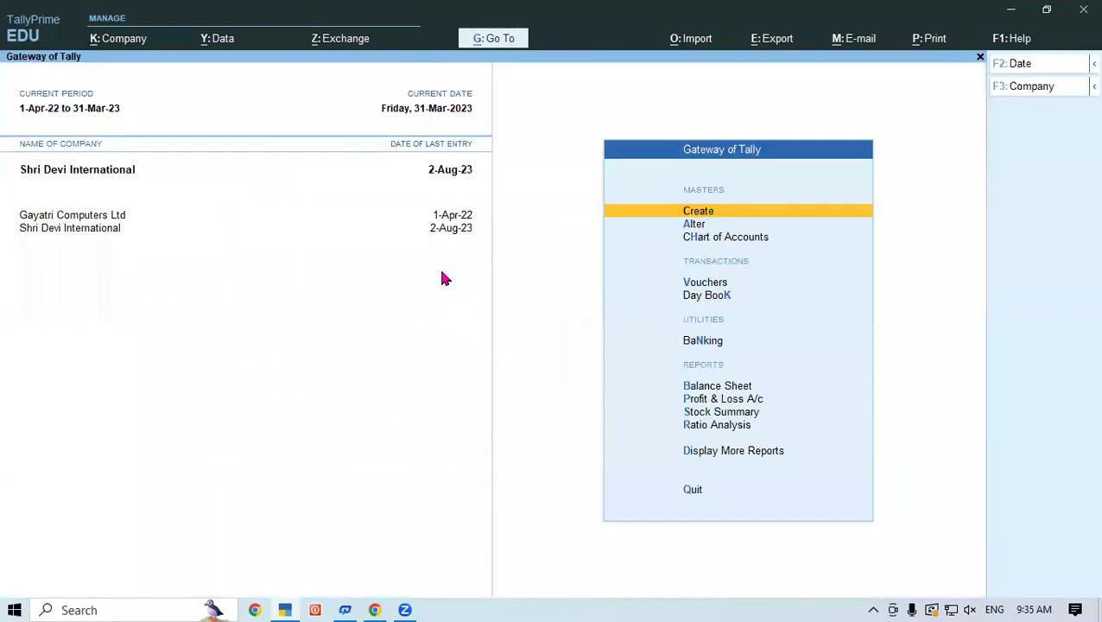
# Step: View the Cost Centre creation form from the list of accounting masters and close it without creating anything
pyautogui.press('Return')
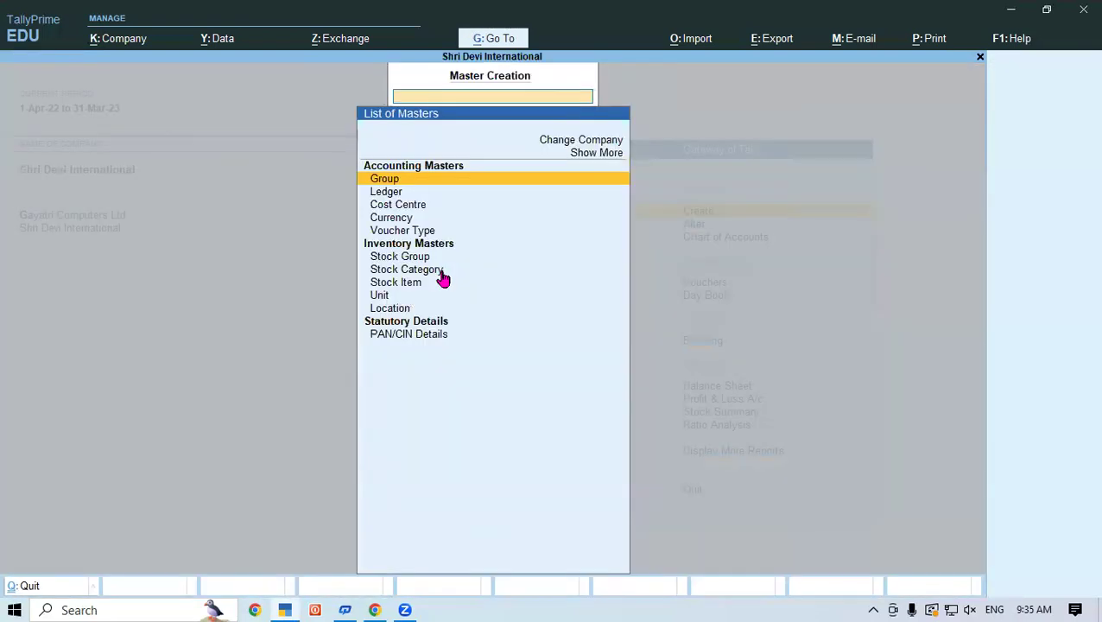
pyautogui.click(415, 208)
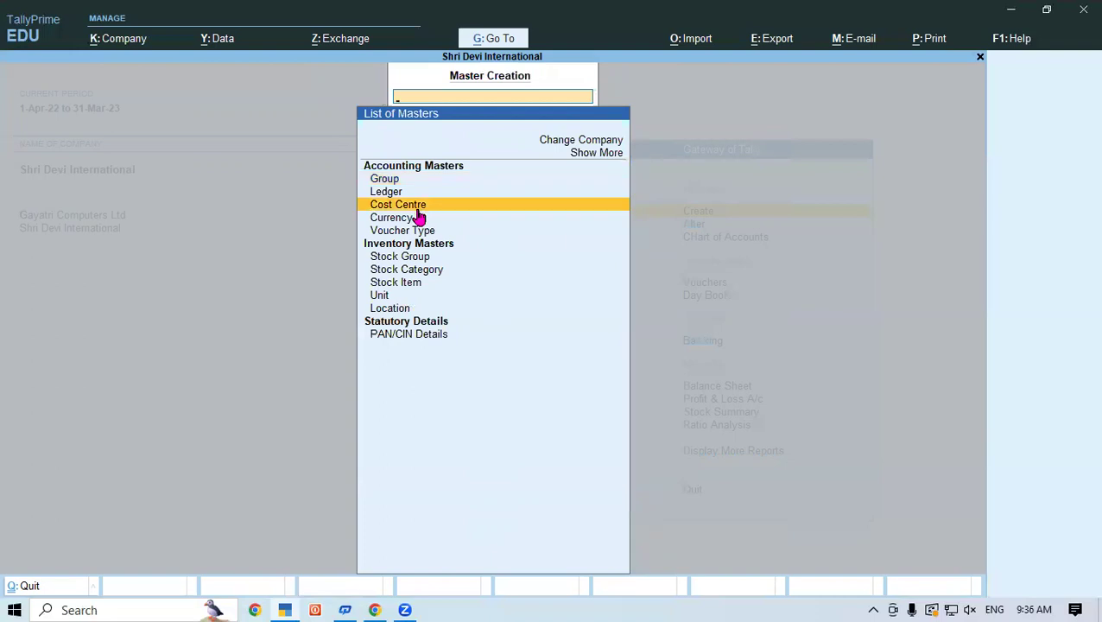
pyautogui.press('Return')
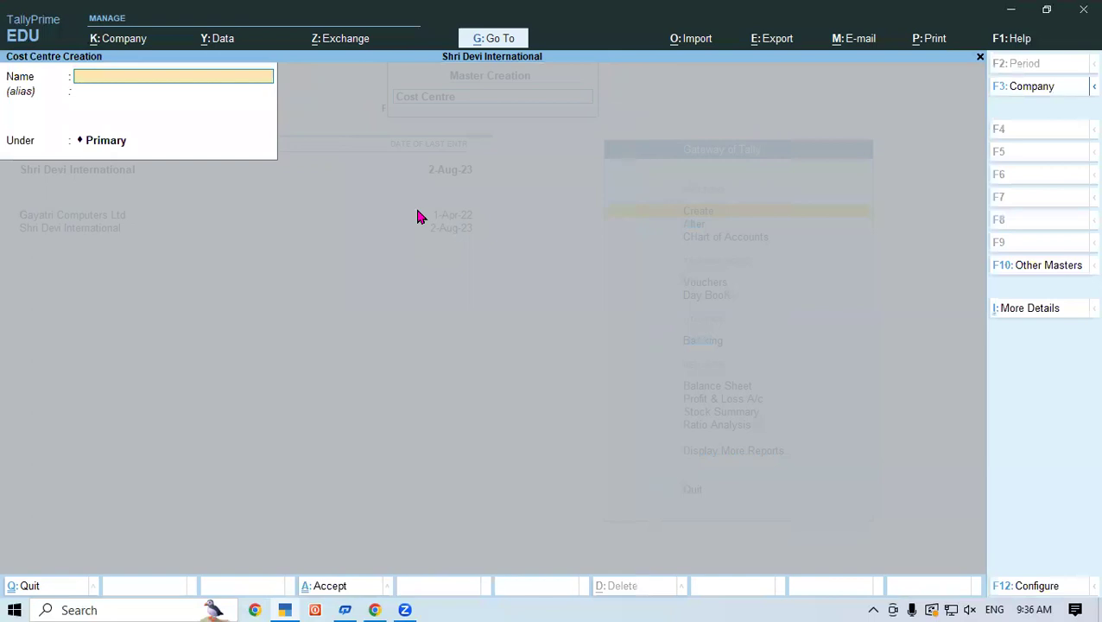
pyautogui.press('Escape')
pyautogui.press('y')
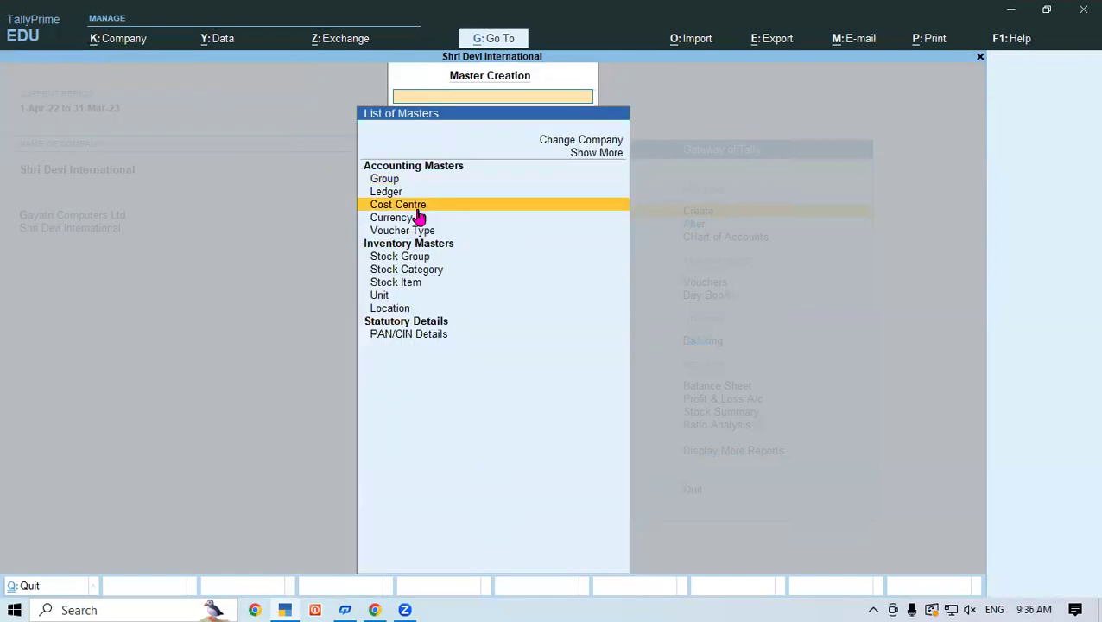
# Step: Read the cost centre table of Illustration 1 in the browser document and switch back to TallyPrime
pyautogui.click(288, 606)
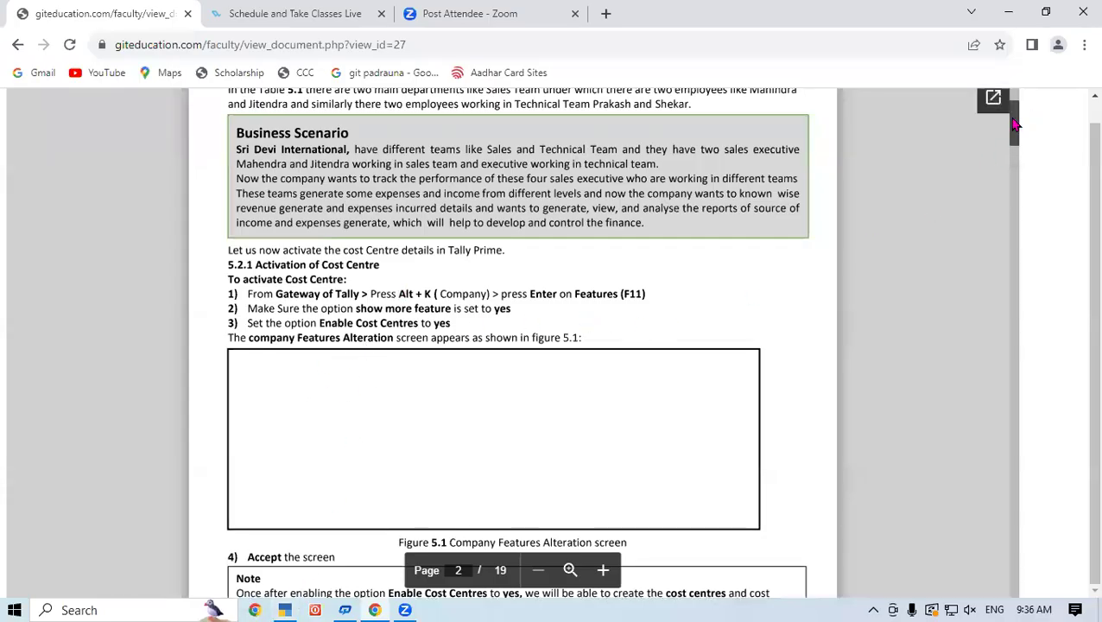
pyautogui.moveTo(1015, 125); pyautogui.dragTo(1014, 136)
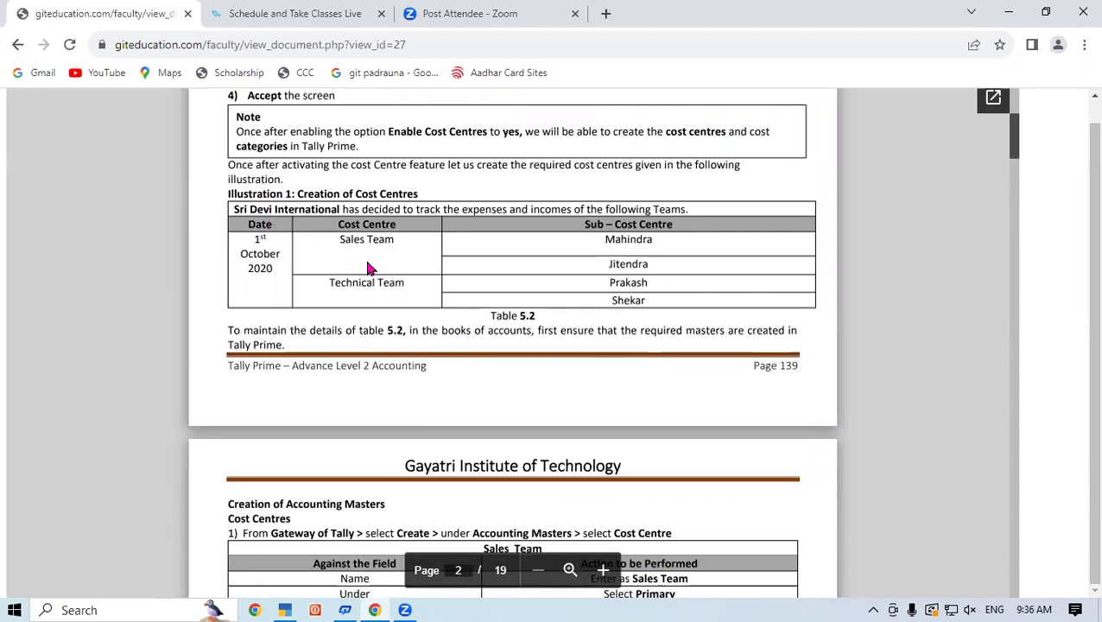
pyautogui.rightClick(377, 606)
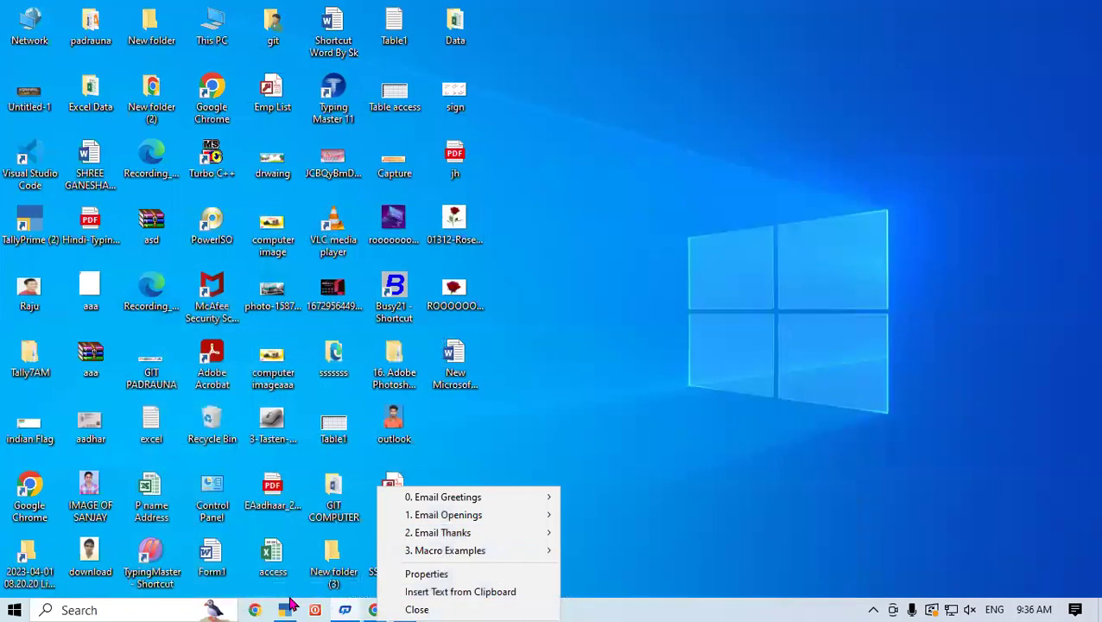
pyautogui.click(374, 610)
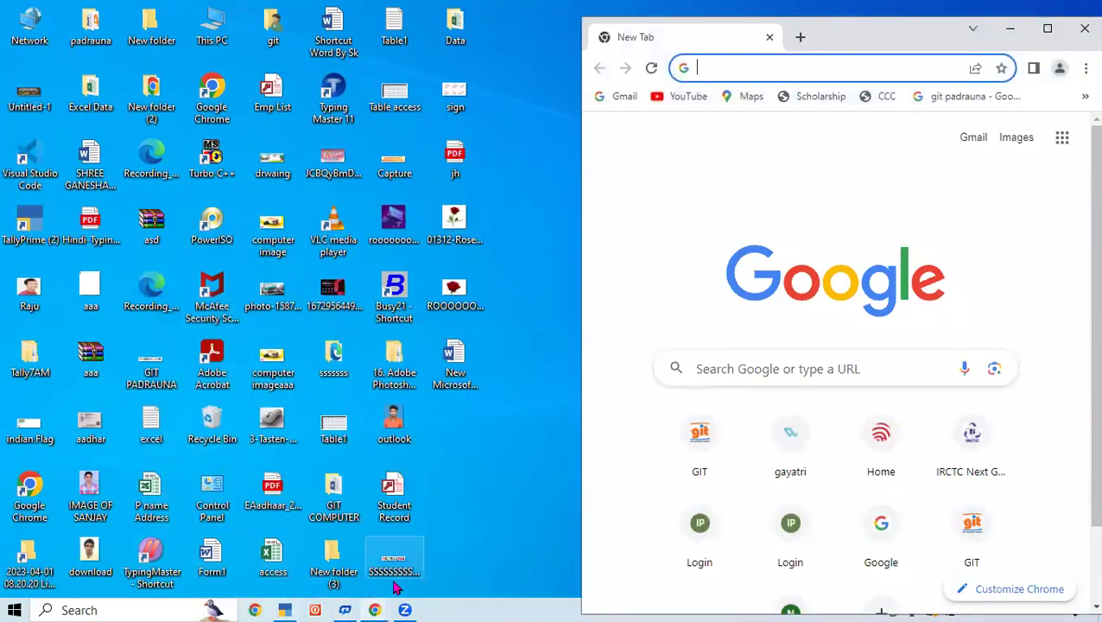
pyautogui.click(285, 609)
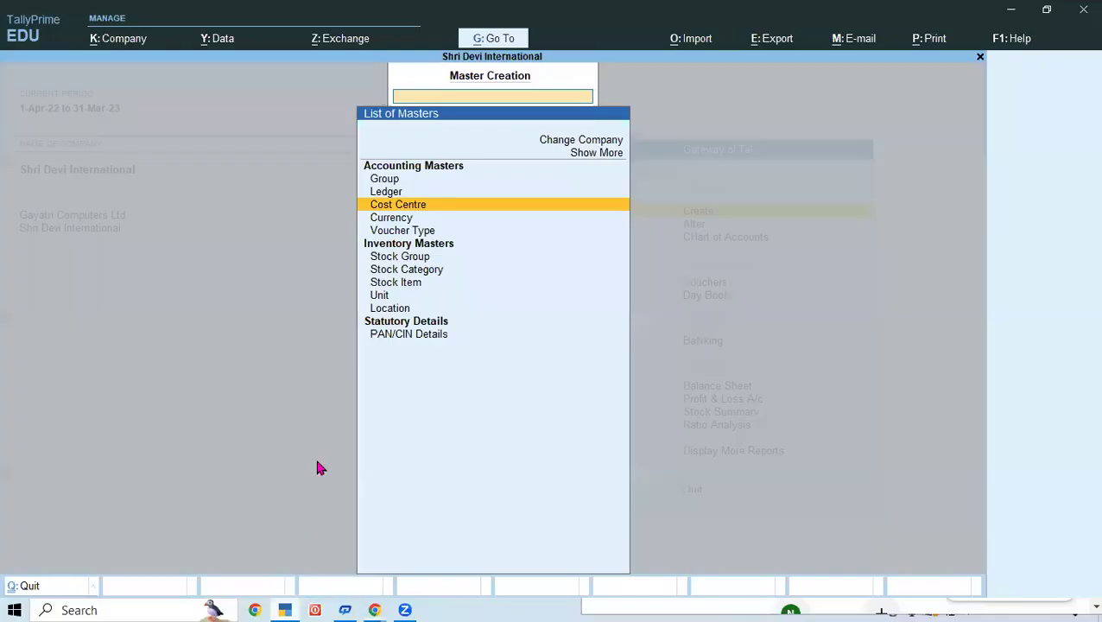
# Step: Create a cost centre named SALES TEAM under Primary
pyautogui.click(473, 207)
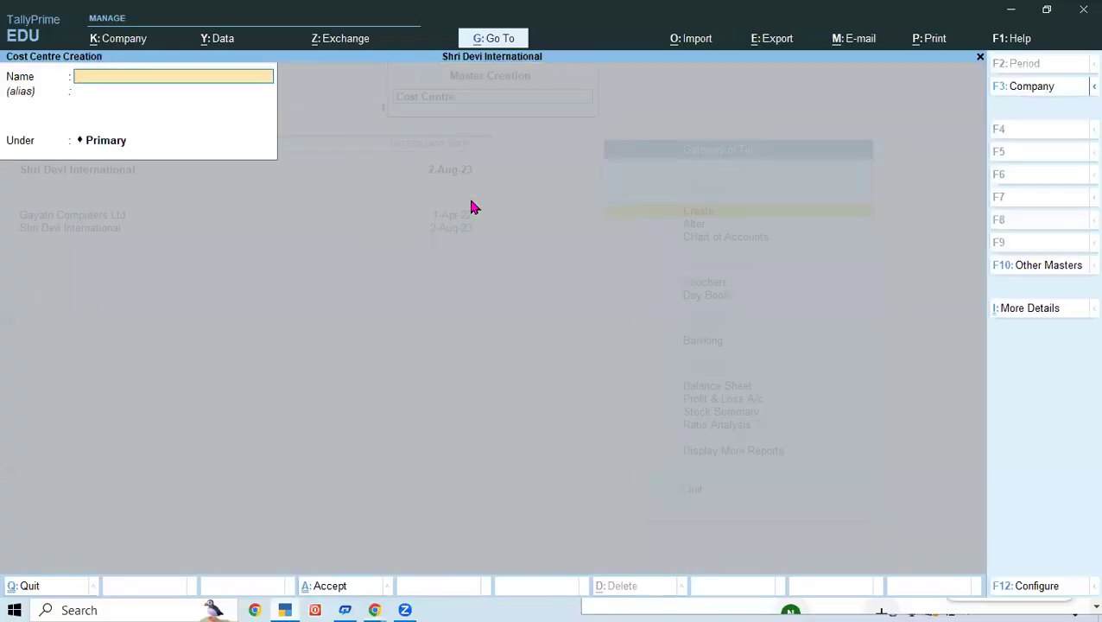
pyautogui.write('SA')
pyautogui.press('BackSpace')
pyautogui.press('BackSpace')
pyautogui.write('SA')
pyautogui.write('LES')
pyautogui.write(' TEA')
pyautogui.write('M')
pyautogui.press('Return')
pyautogui.press('Return')
pyautogui.press('Return')
pyautogui.press('Return')
# Step: Create a cost centre named TECHNICAL TEAM under Primary
pyautogui.write('TECHNICAL TEAM')
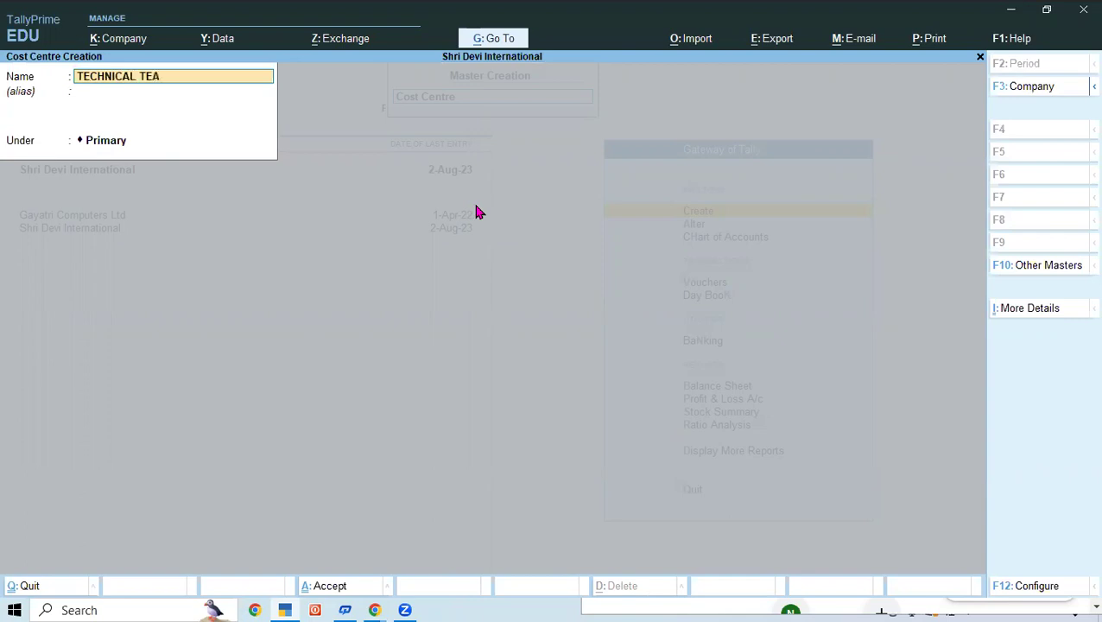
pyautogui.press('Return')
pyautogui.press('Return')
pyautogui.press('Return')
pyautogui.press('Return')
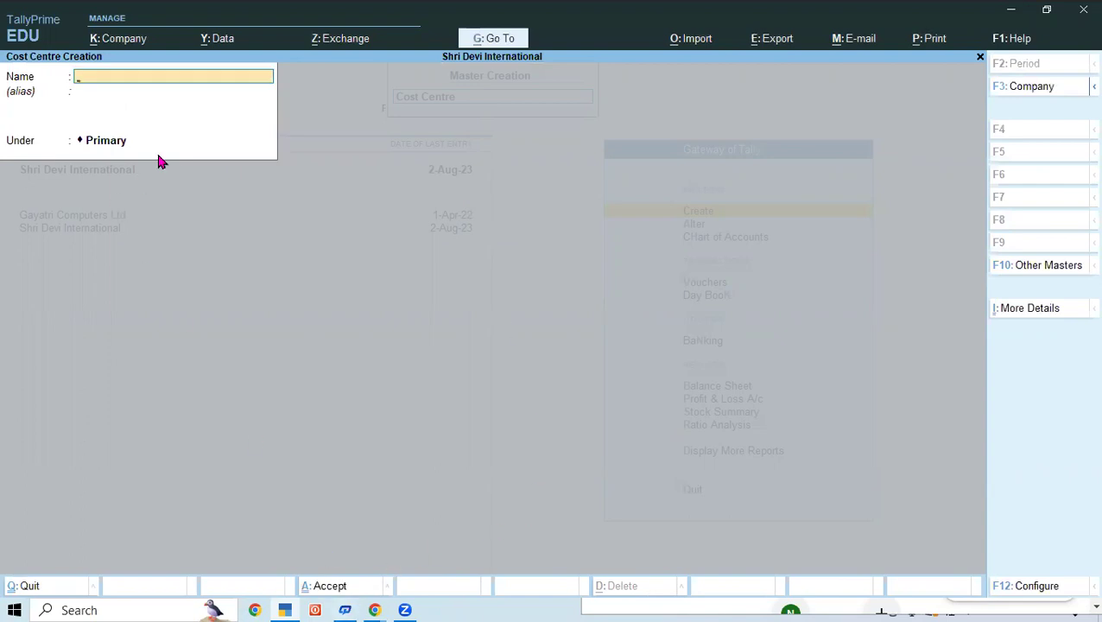
# Step: Check the sub-cost centres in table 5.2 of the browser document and return to the cost centre creation form in TallyPrime
pyautogui.click(278, 604)
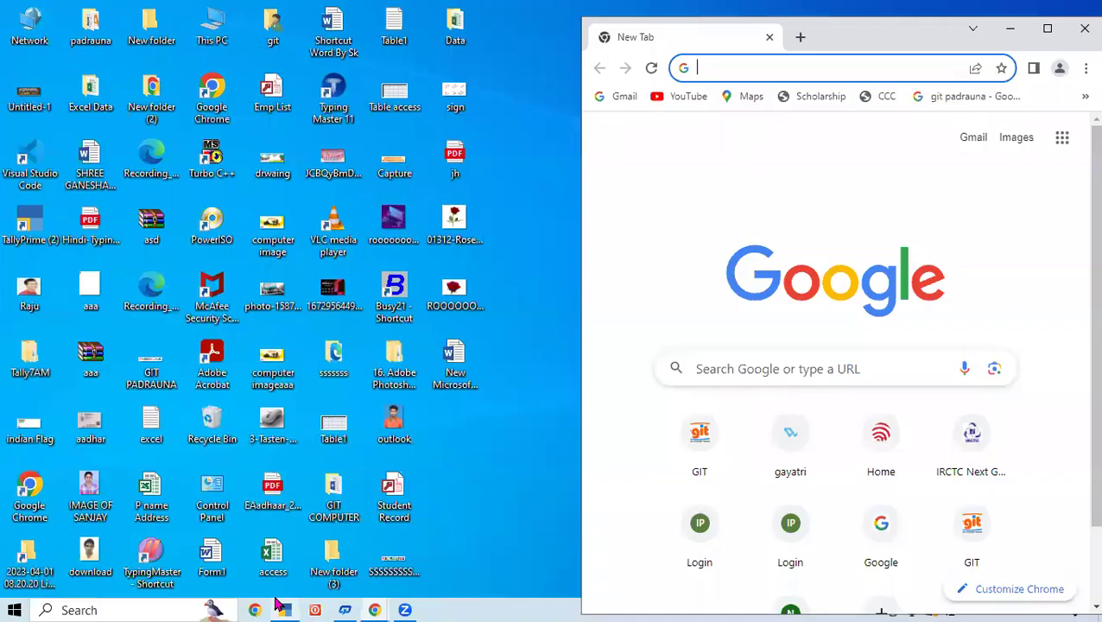
pyautogui.click(278, 604)
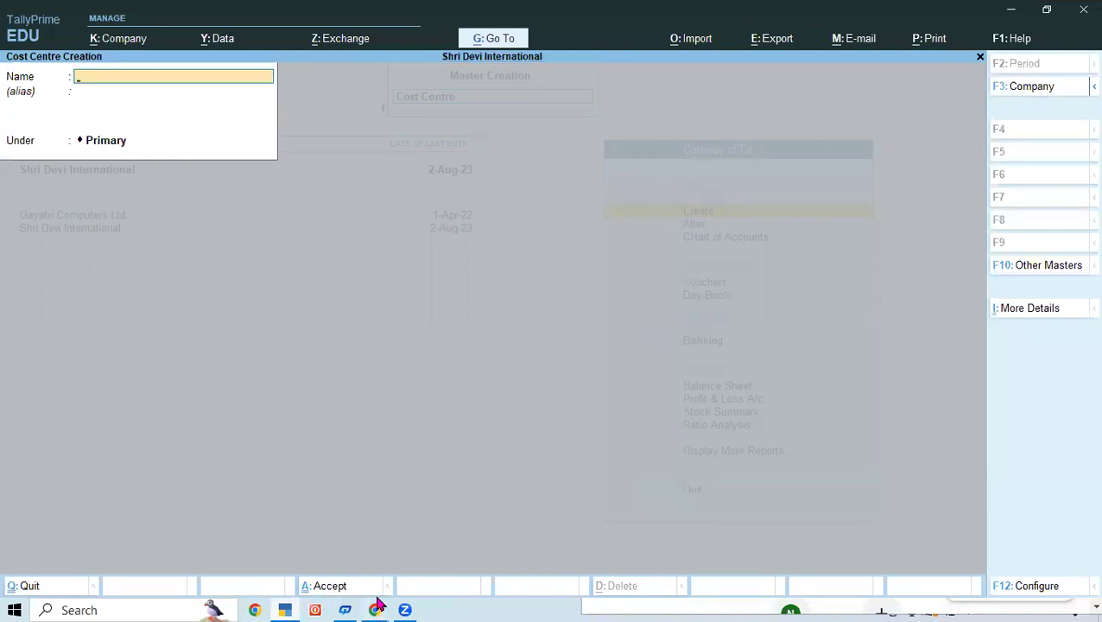
pyautogui.moveTo(374, 604)
pyautogui.click(348, 548)
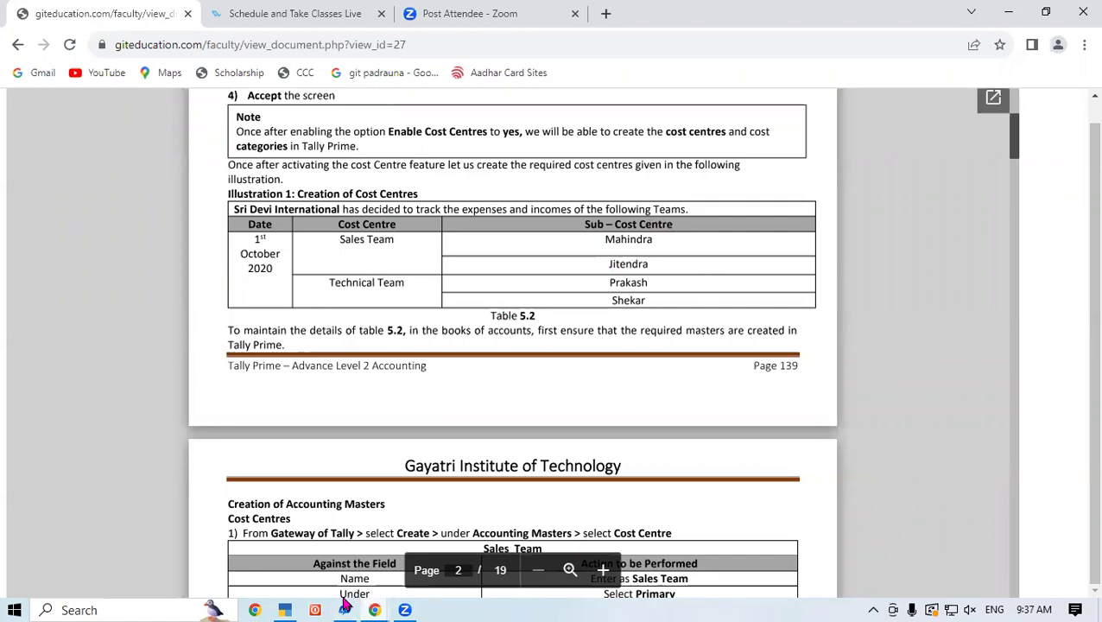
pyautogui.click(286, 607)
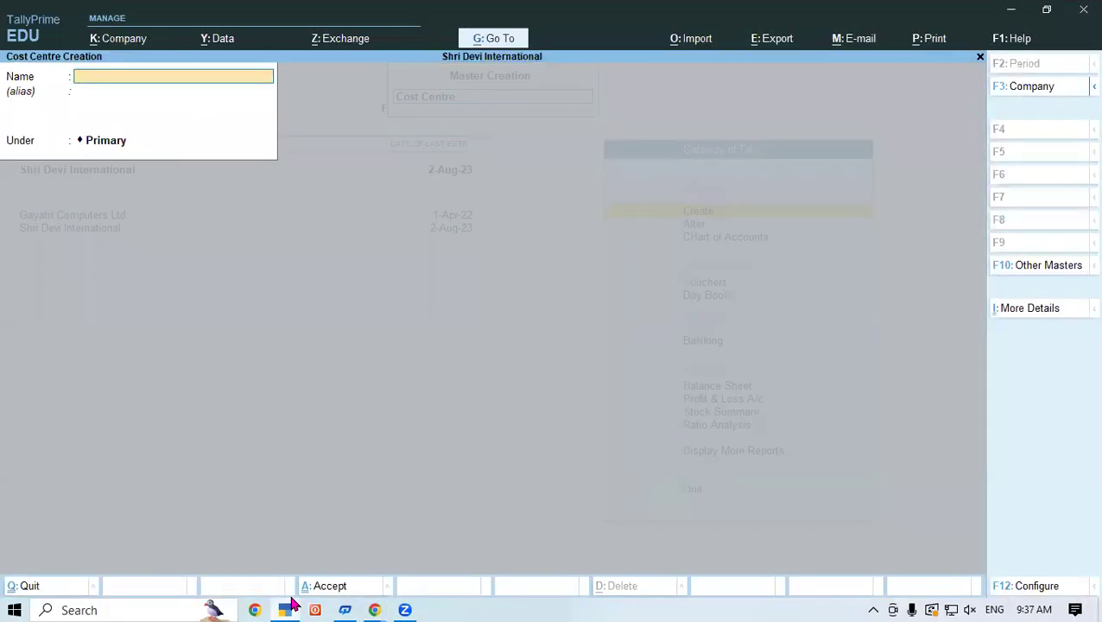
# Step: Create a cost centre with the name of the first Sales Team employee in table 5.2, placed under SALES TEAM
pyautogui.write('MAHINDRA')
pyautogui.press('Return')
pyautogui.press('Return')
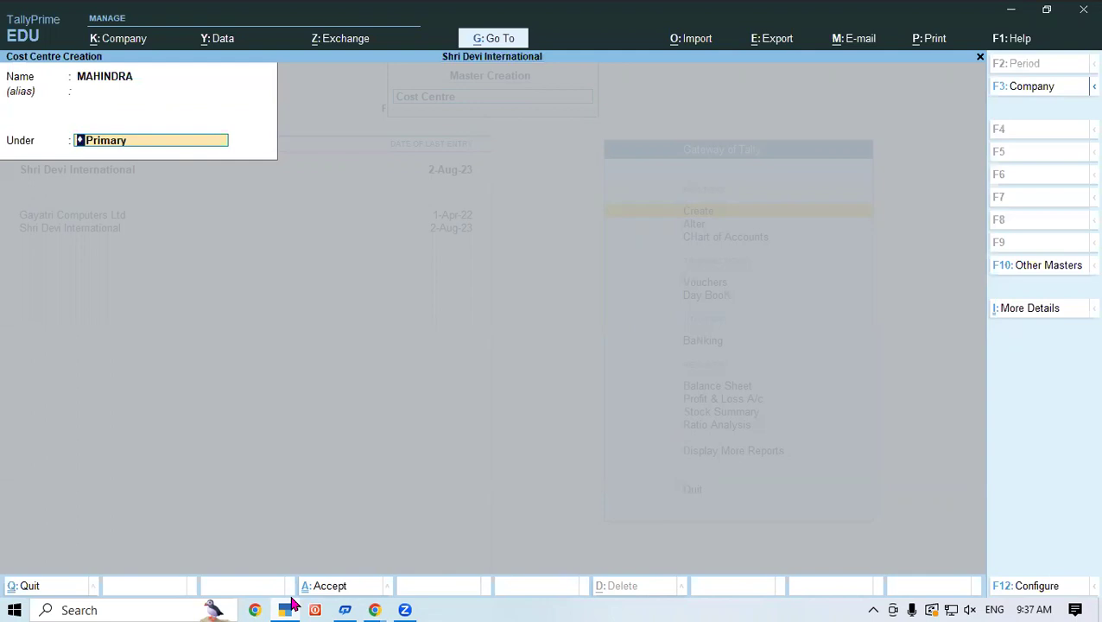
pyautogui.write('T')
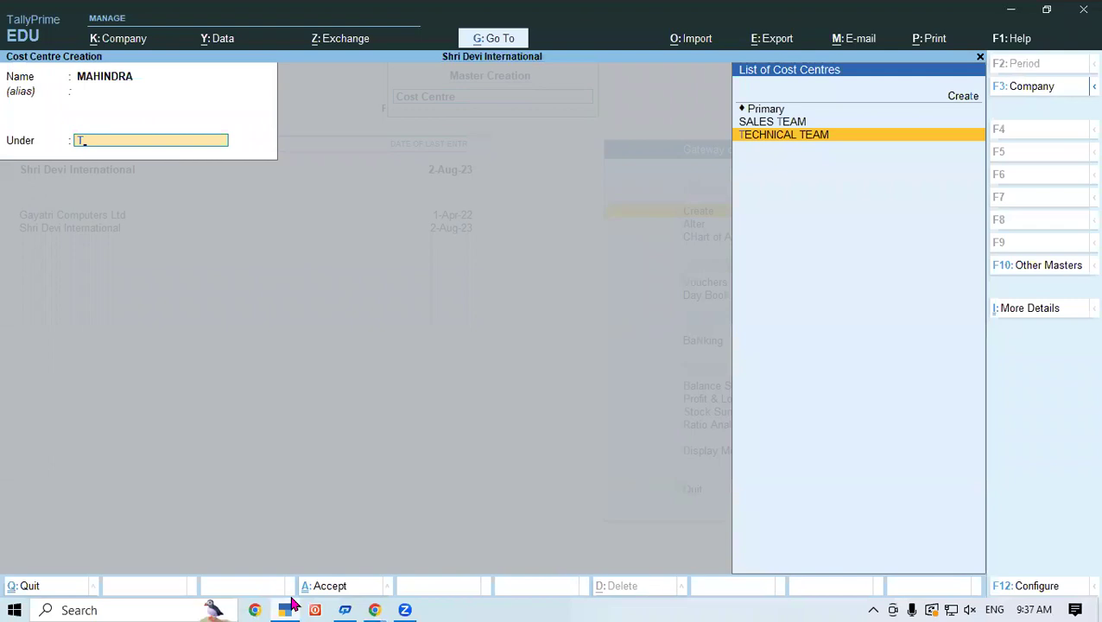
pyautogui.press('Up')
pyautogui.press('Return')
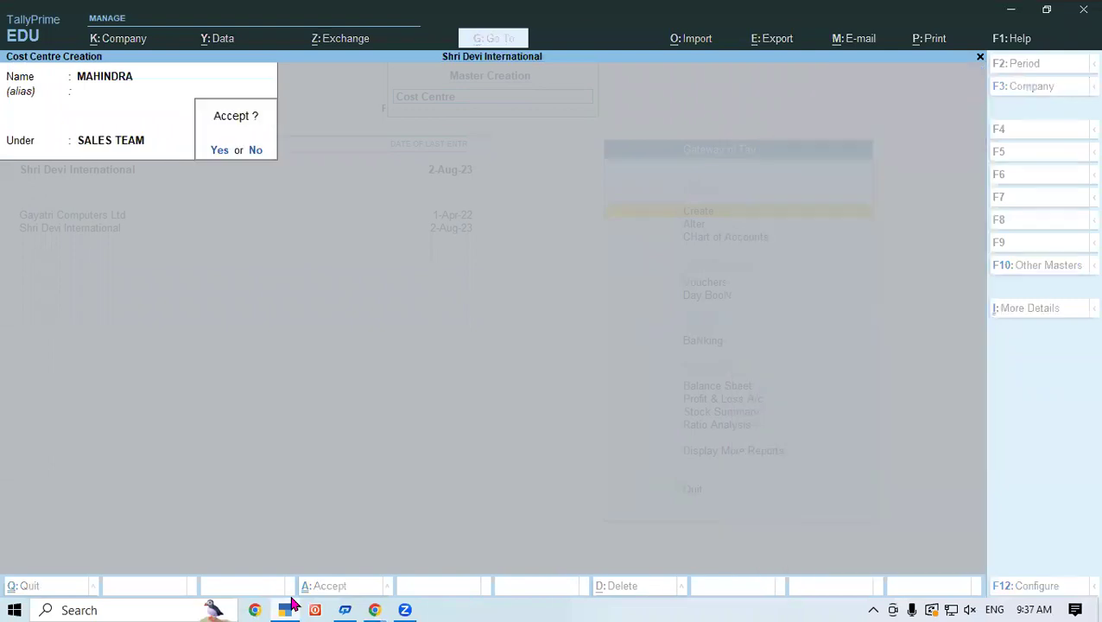
pyautogui.press('y')
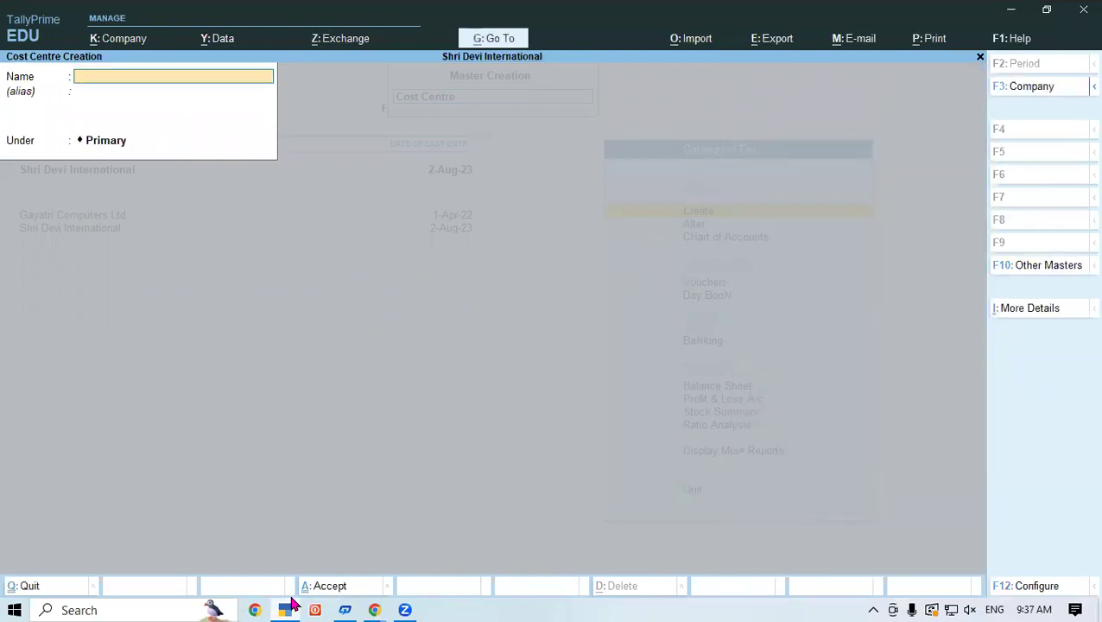
# Step: Create a cost centre with the name of the second Sales Team employee in table 5.2, placed under SALES TEAM
pyautogui.write('JITENDRA')
pyautogui.press('Return')
pyautogui.press('Return')
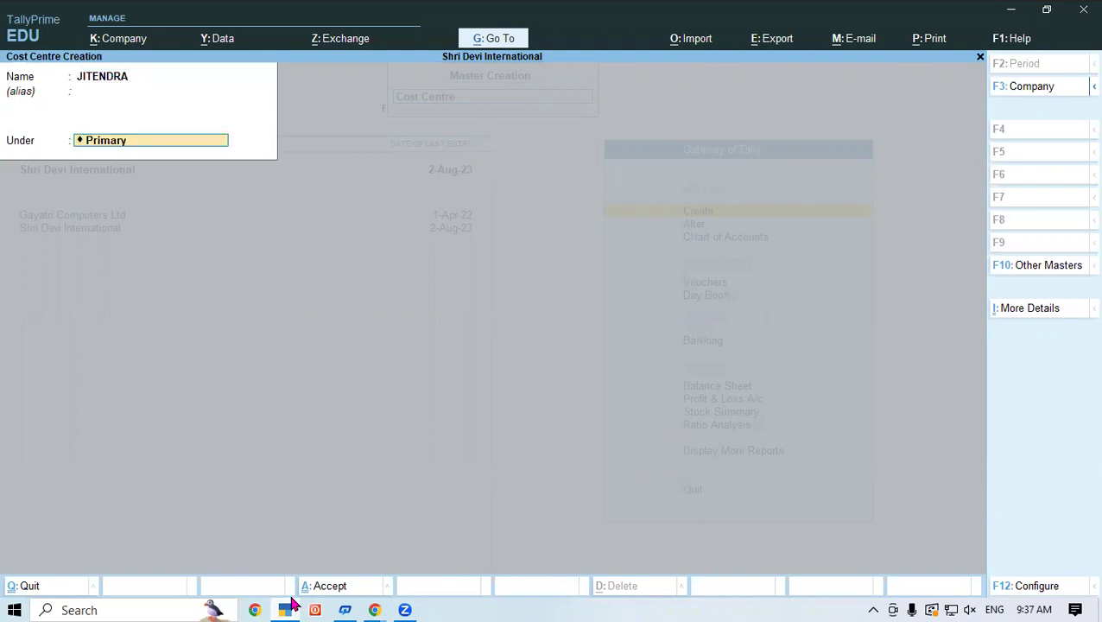
pyautogui.write('S')
pyautogui.press('Return')
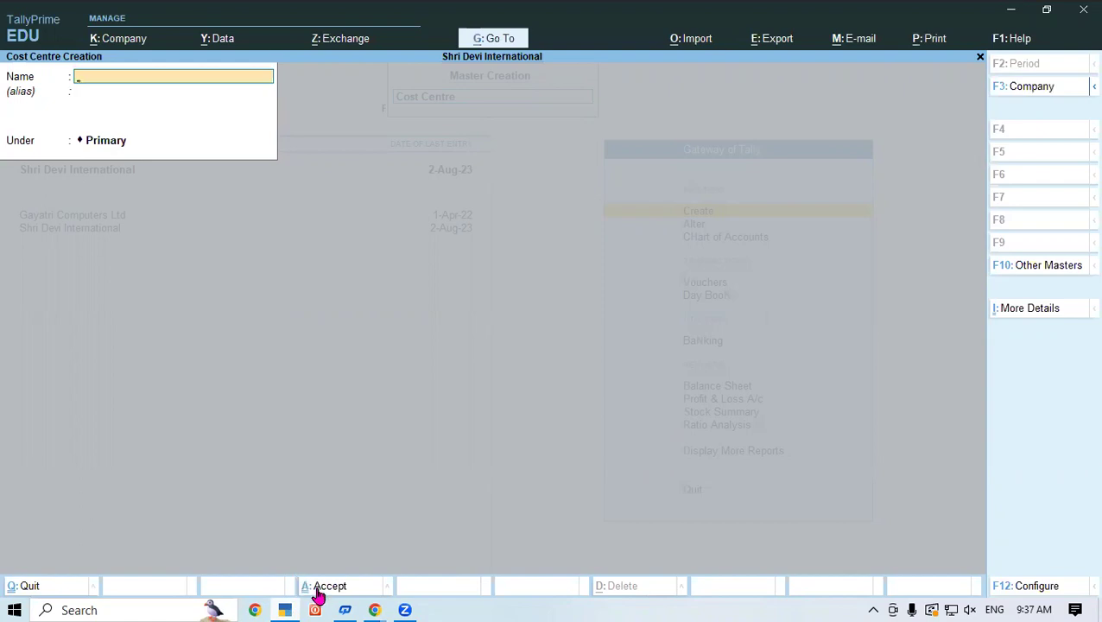
# Step: Create a cost centre with the name of the first Technical Team employee in table 5.2, placed under TECHNICAL TEAM
pyautogui.write('PRAKASH')
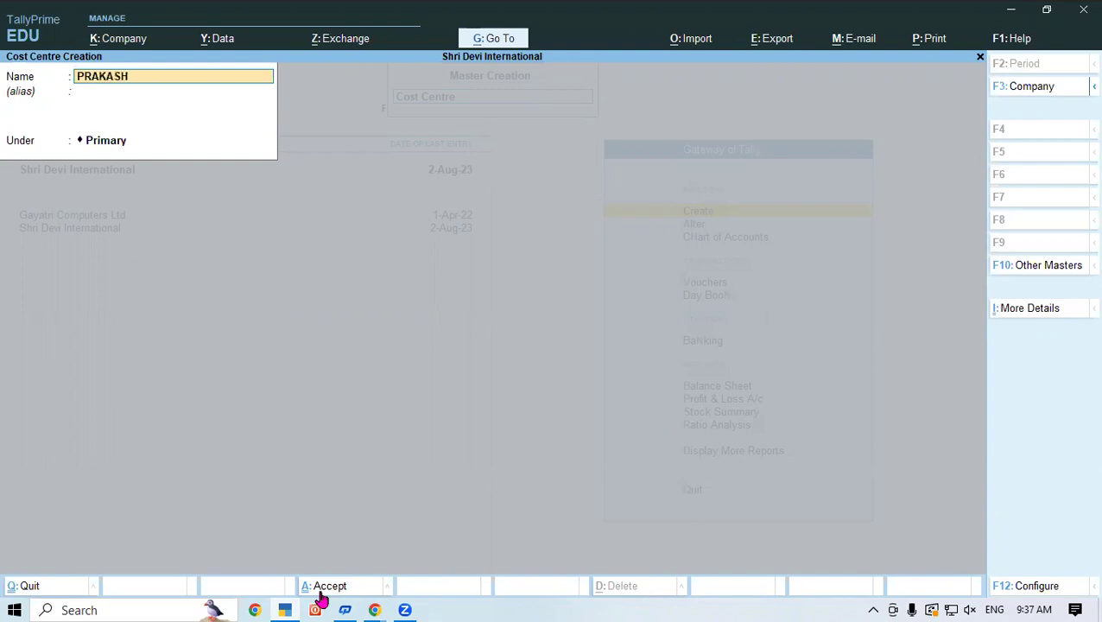
pyautogui.press('Return')
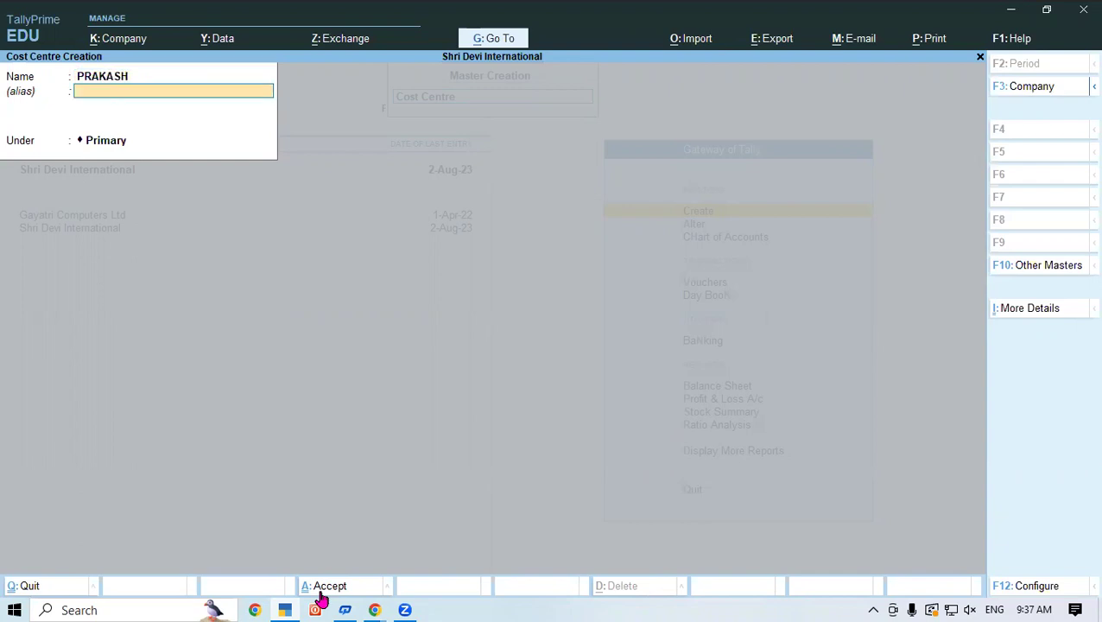
pyautogui.press('Return')
pyautogui.write('T')
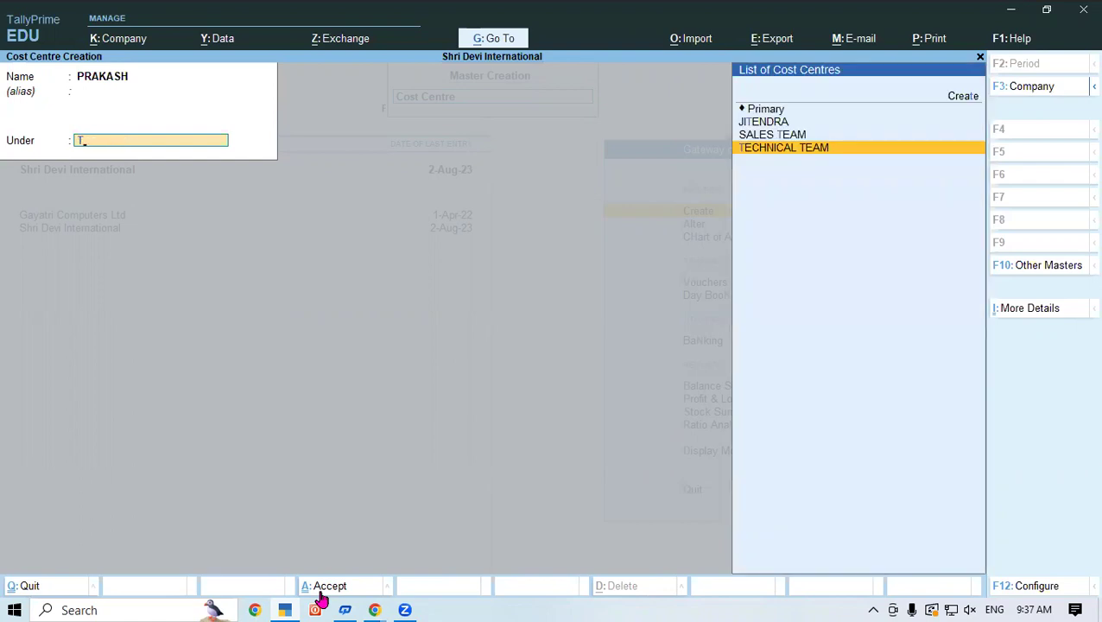
pyautogui.press('Return')
pyautogui.press('Return')
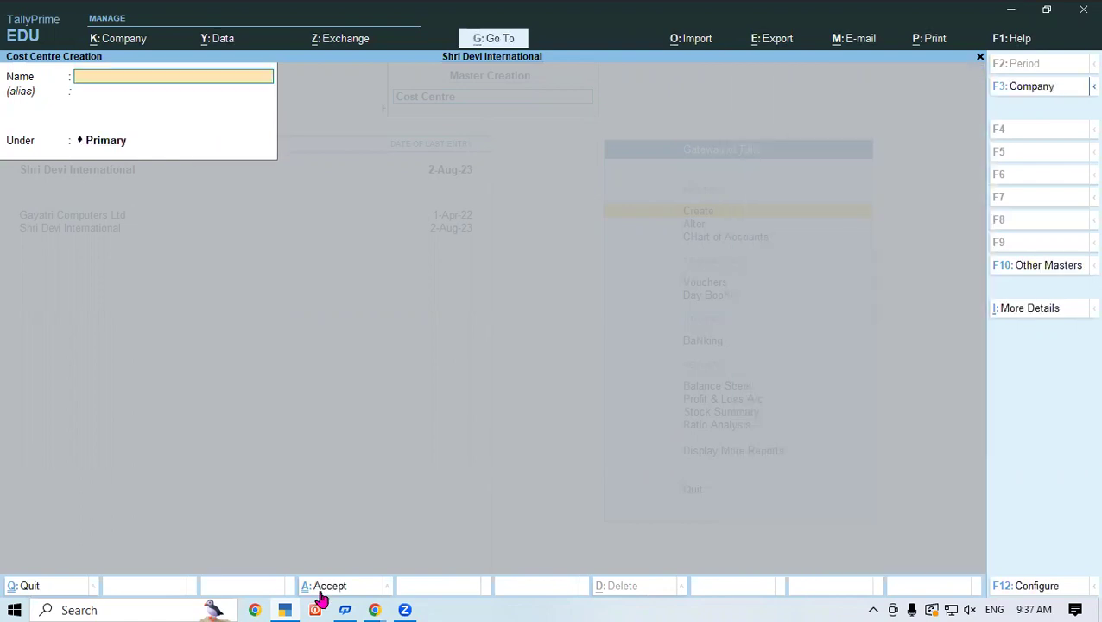
# Step: Create a cost centre with the name of the second Technical Team employee in table 5.2, placed under TECHNICAL TEAM, and close the creation form
pyautogui.write('SHEKHAR')
pyautogui.press('Return')
pyautogui.press('Return')
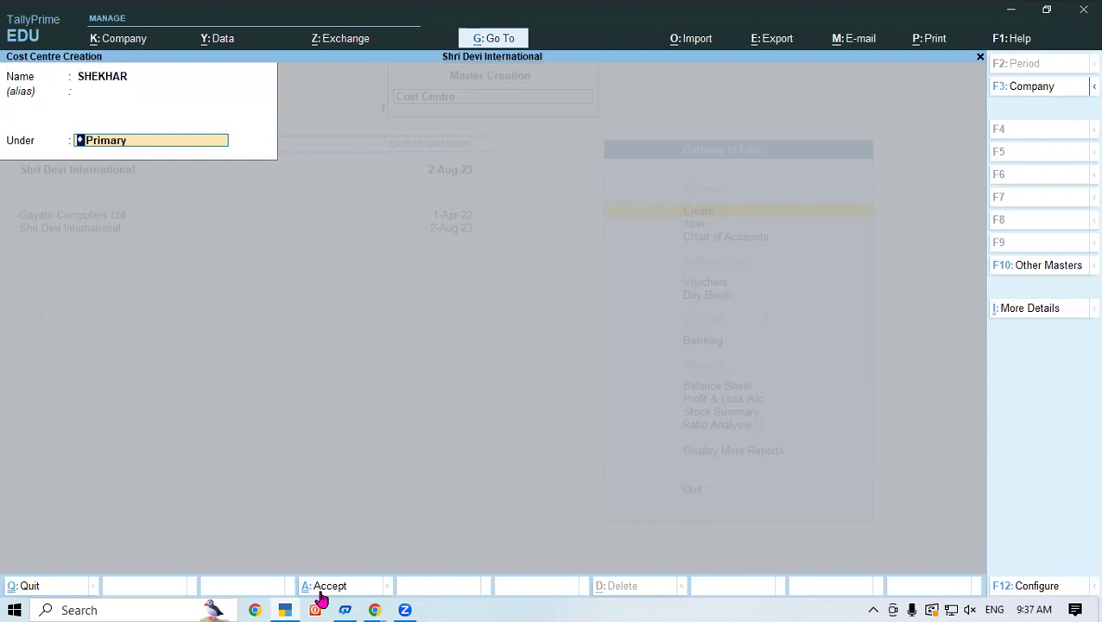
pyautogui.write('T')
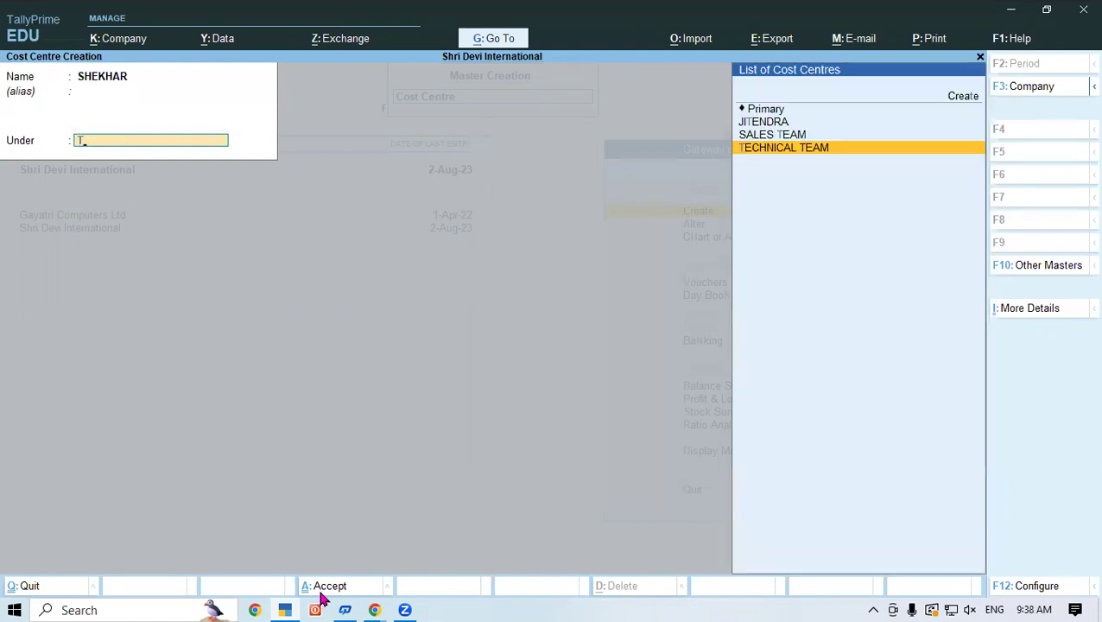
pyautogui.press('Return')
pyautogui.press('Return')
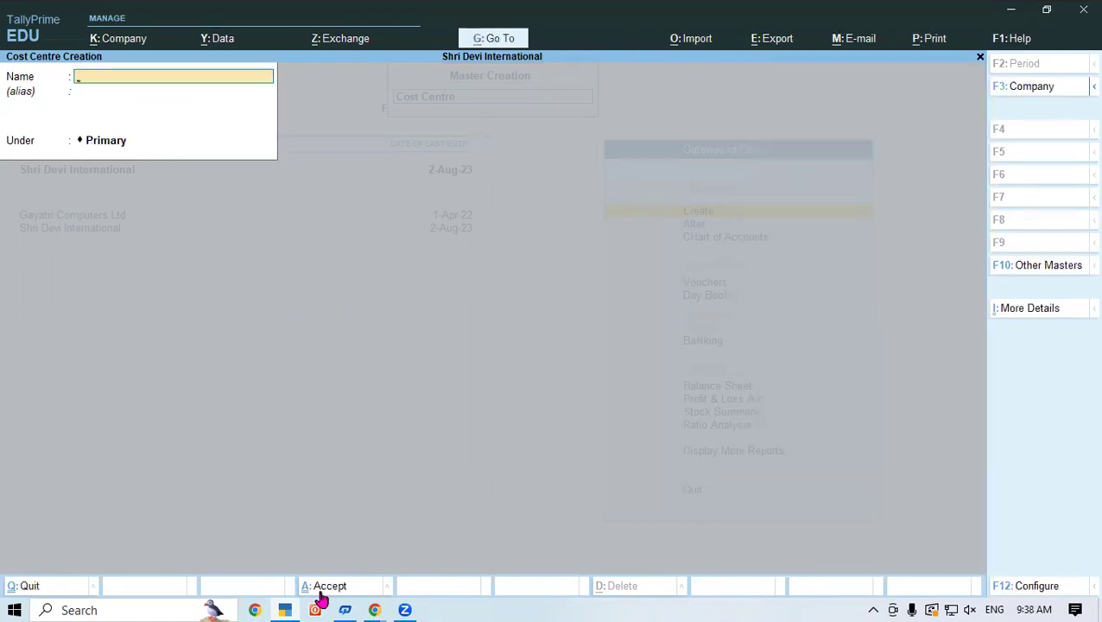
pyautogui.press('Escape')
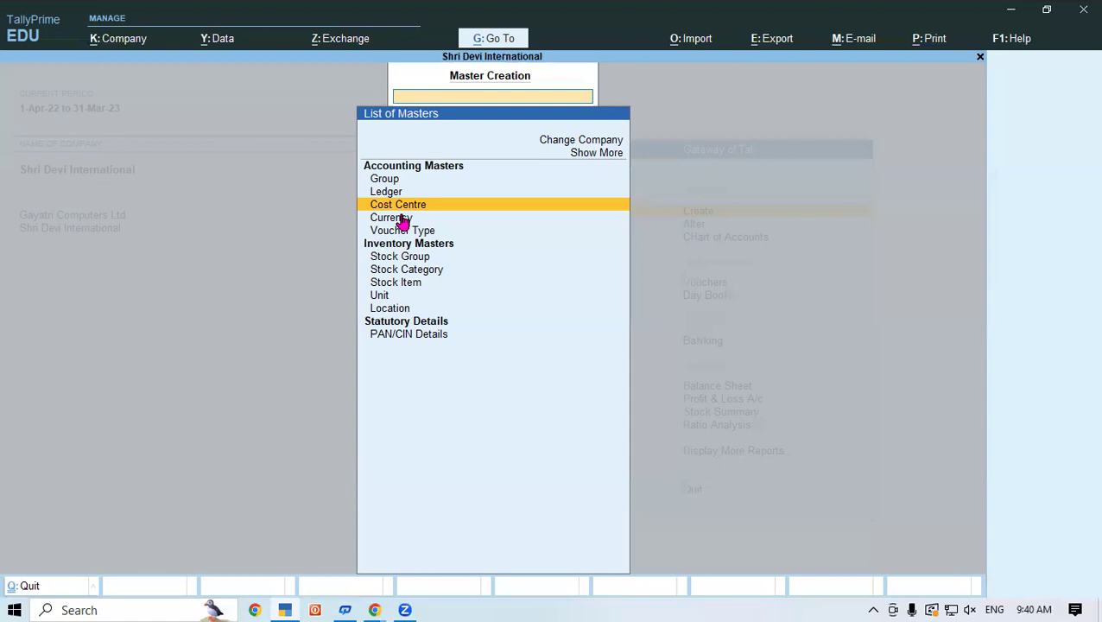
# Step: Switch to the browser document and review Chapter 5 from its introduction through the cost centre and cost category explanations to table 5.1
pyautogui.click(374, 609)
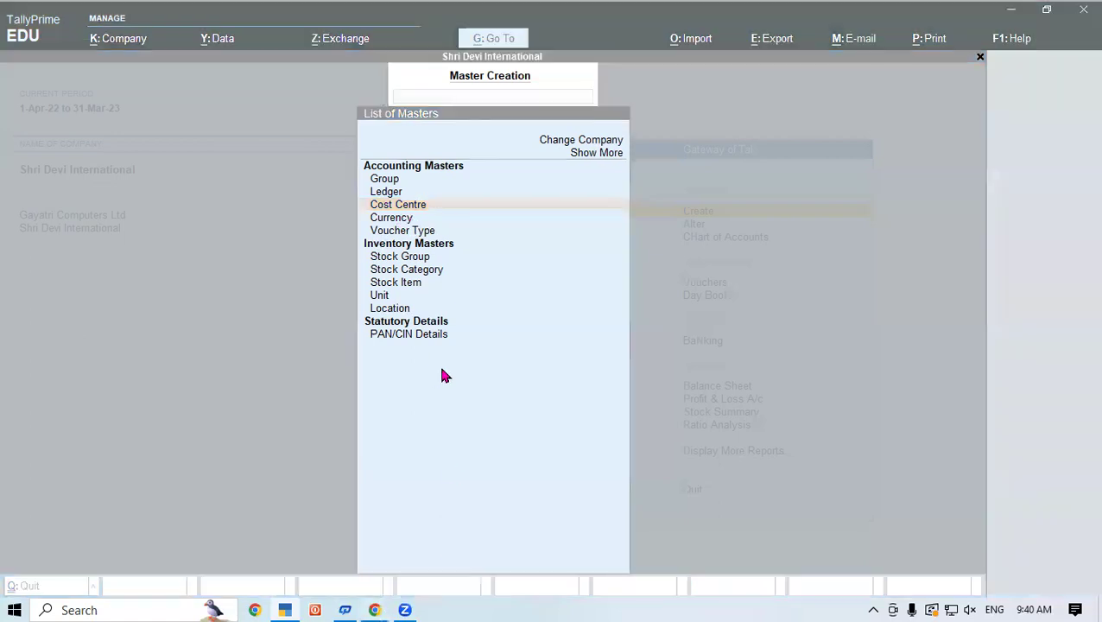
pyautogui.click(343, 558)
pyautogui.scroll(1, 992, 130)
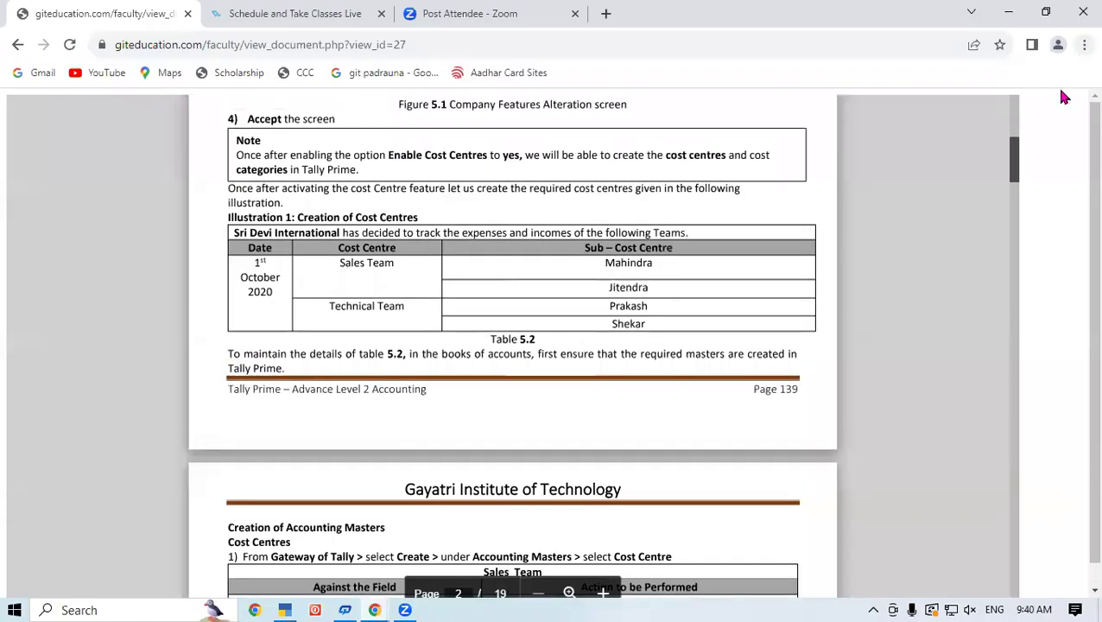
pyautogui.moveTo(1018, 162); pyautogui.dragTo(1019, 131)
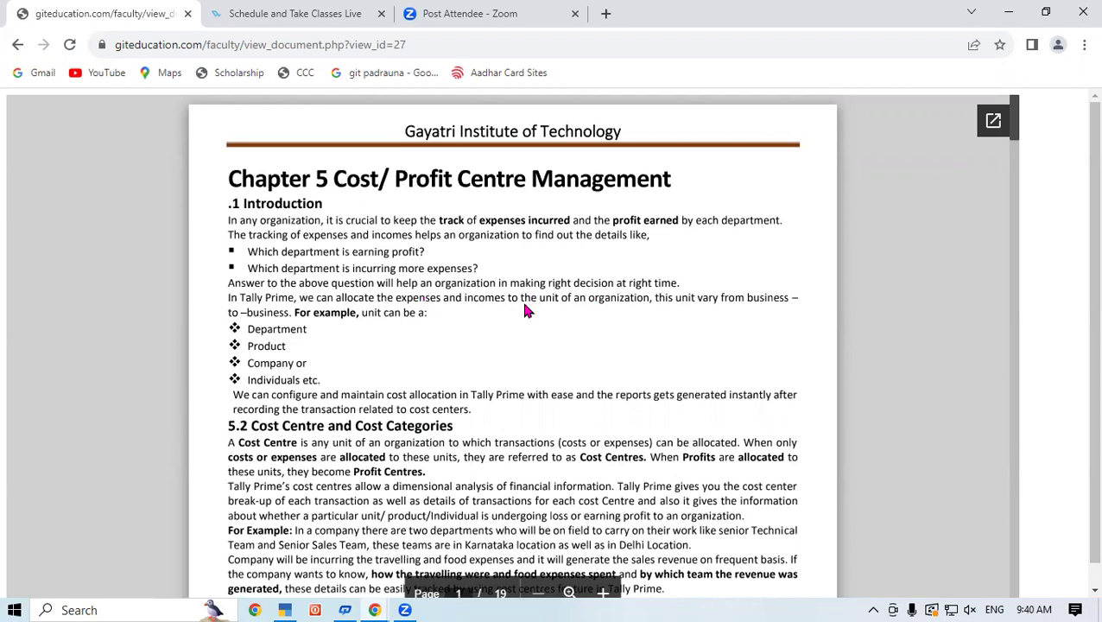
pyautogui.scroll(-1, 535, 296)
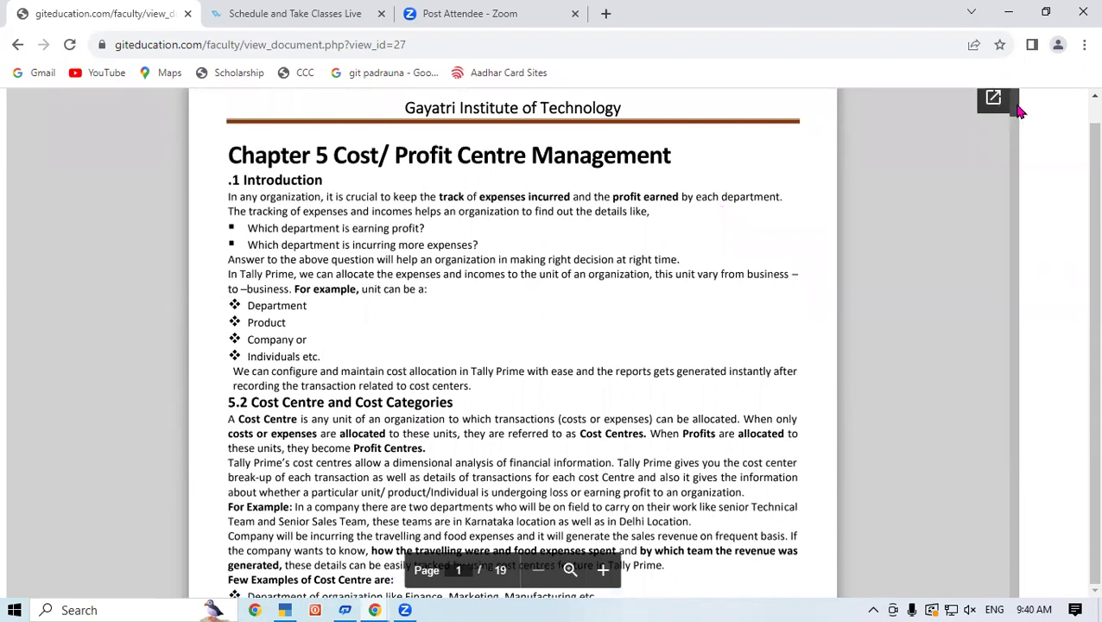
pyautogui.scroll(-5, 1013, 121)
pyautogui.scroll(-1, 1013, 127)
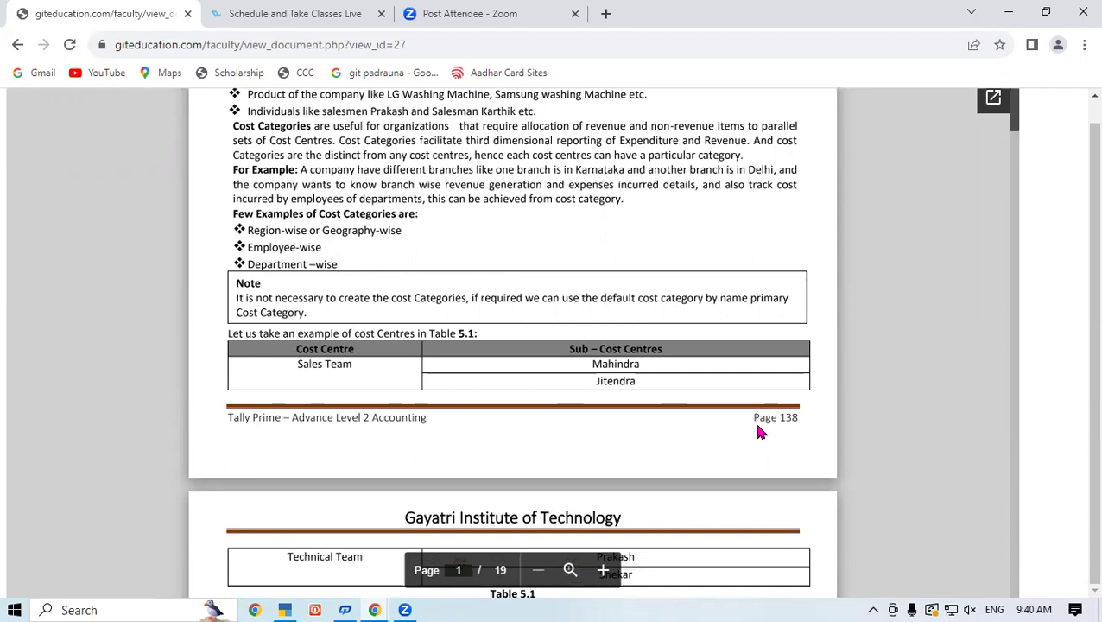
pyautogui.scroll(1, 760, 431)
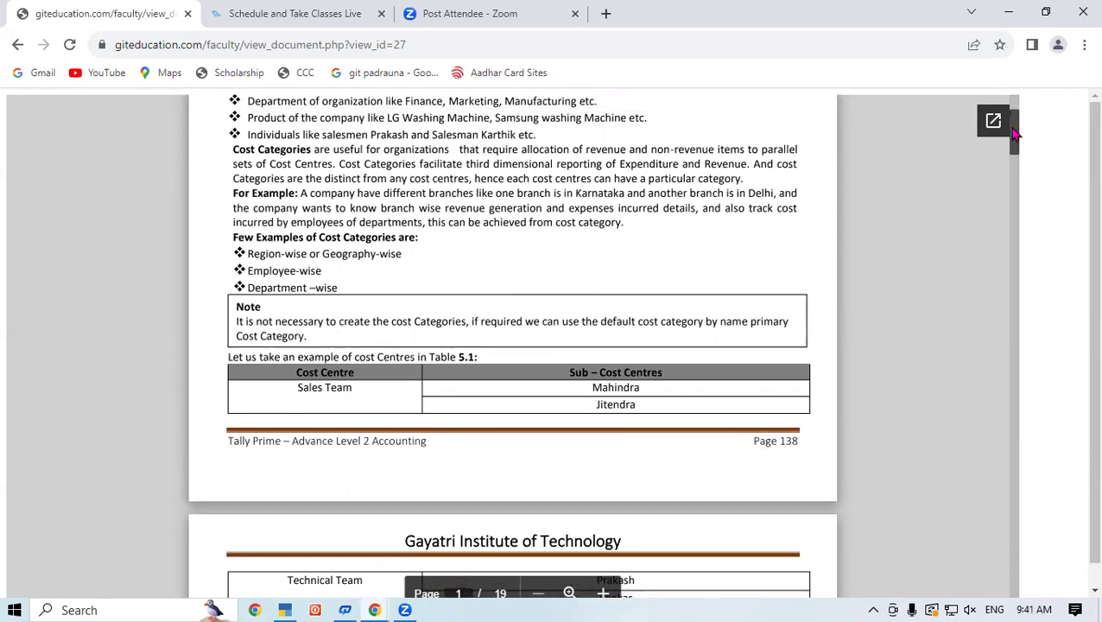
pyautogui.moveTo(1013, 121); pyautogui.dragTo(1015, 81)
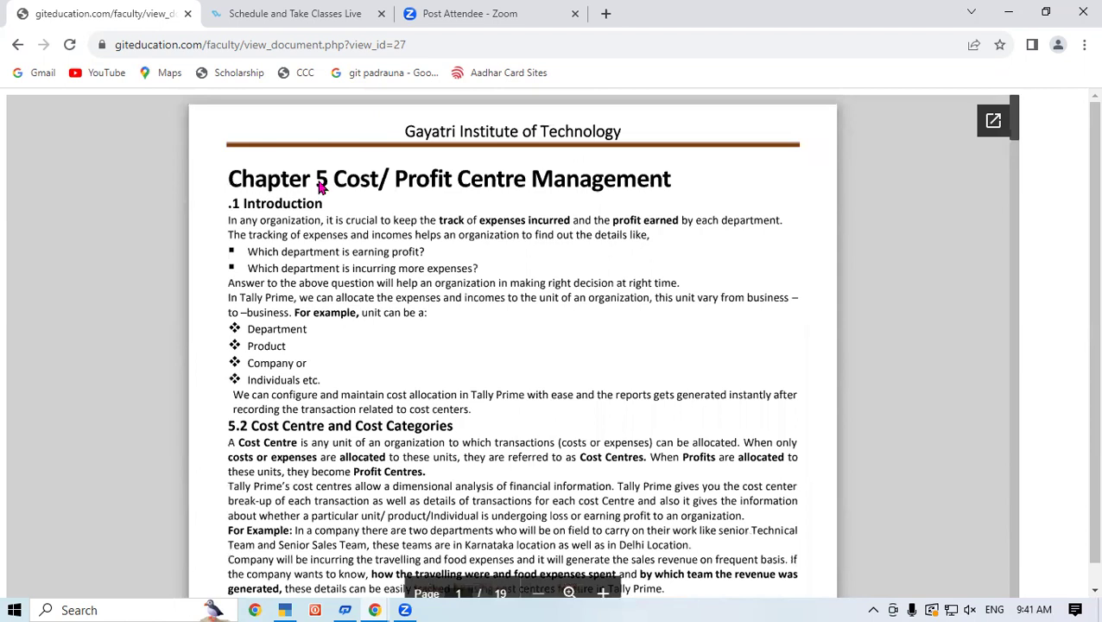